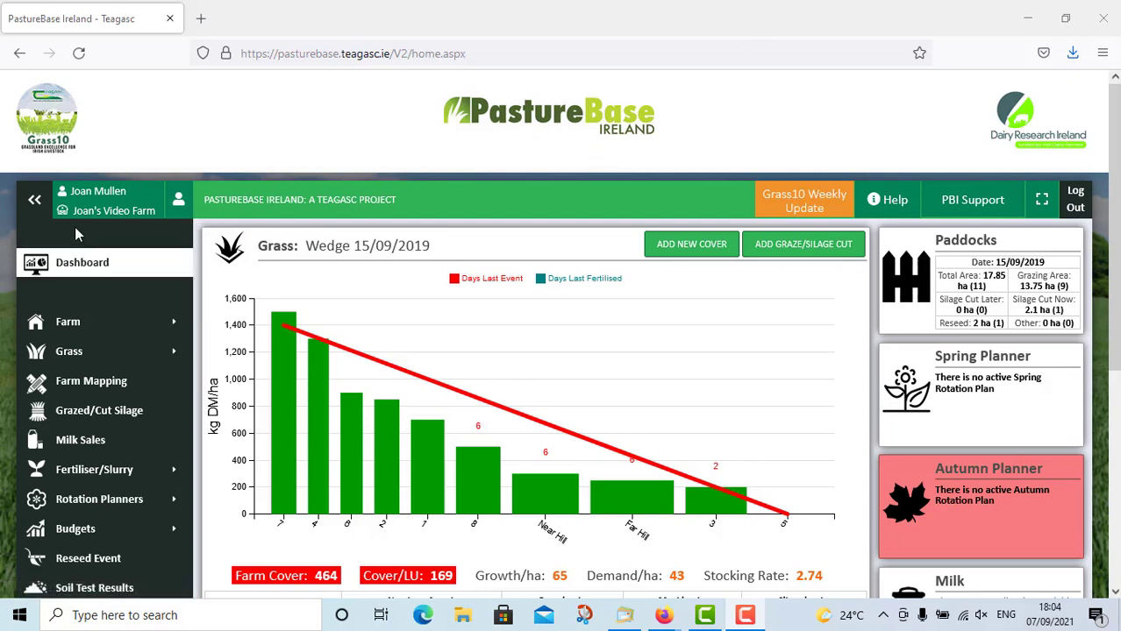
Reveal the Grass Cover/Wedge submenu under Grass in the dashboard sidebar
{"action": "mouse_move", "coordinate": [90, 362]}
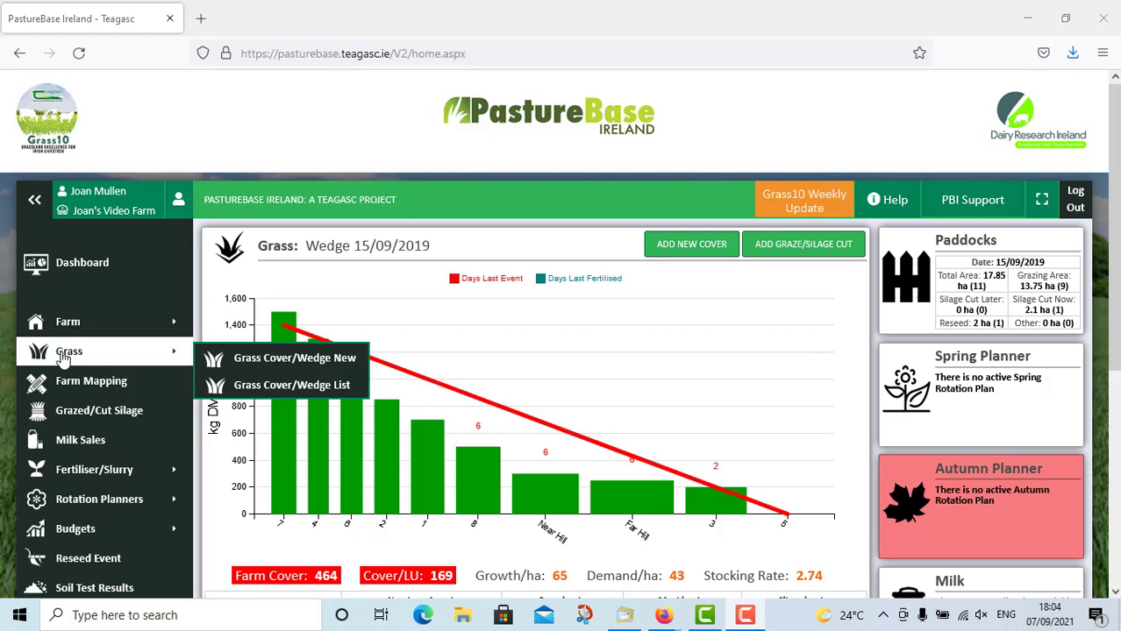
Create a new grass cover with measurement date 01/09/2021 and open its paddock sheet
{"action": "left_click", "coordinate": [243, 365]}
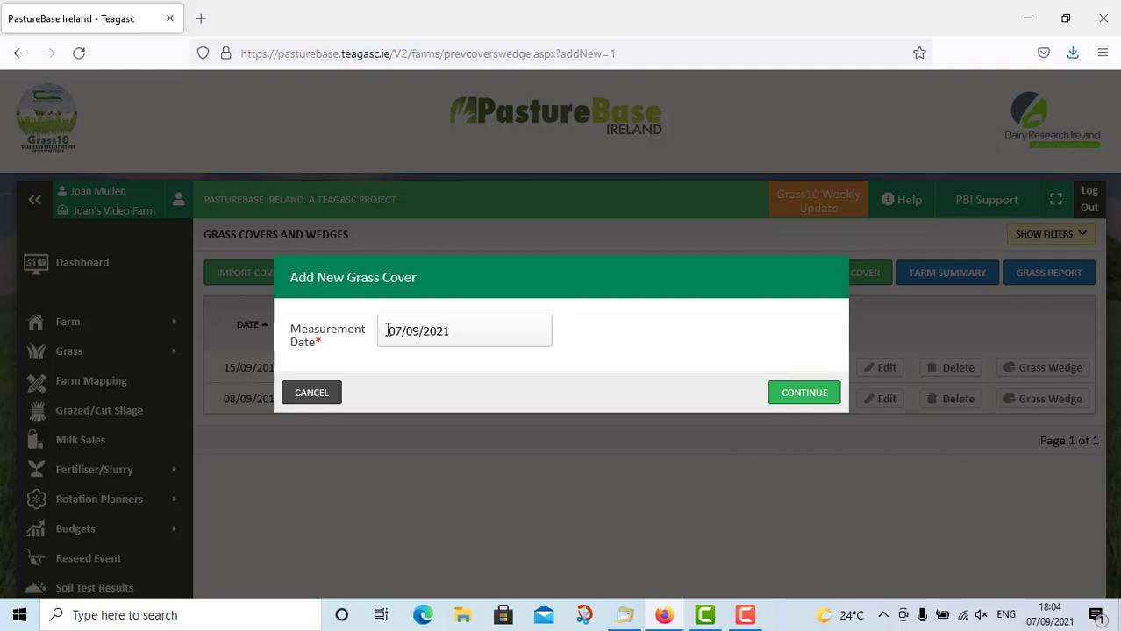
{"action": "left_click", "coordinate": [388, 331]}
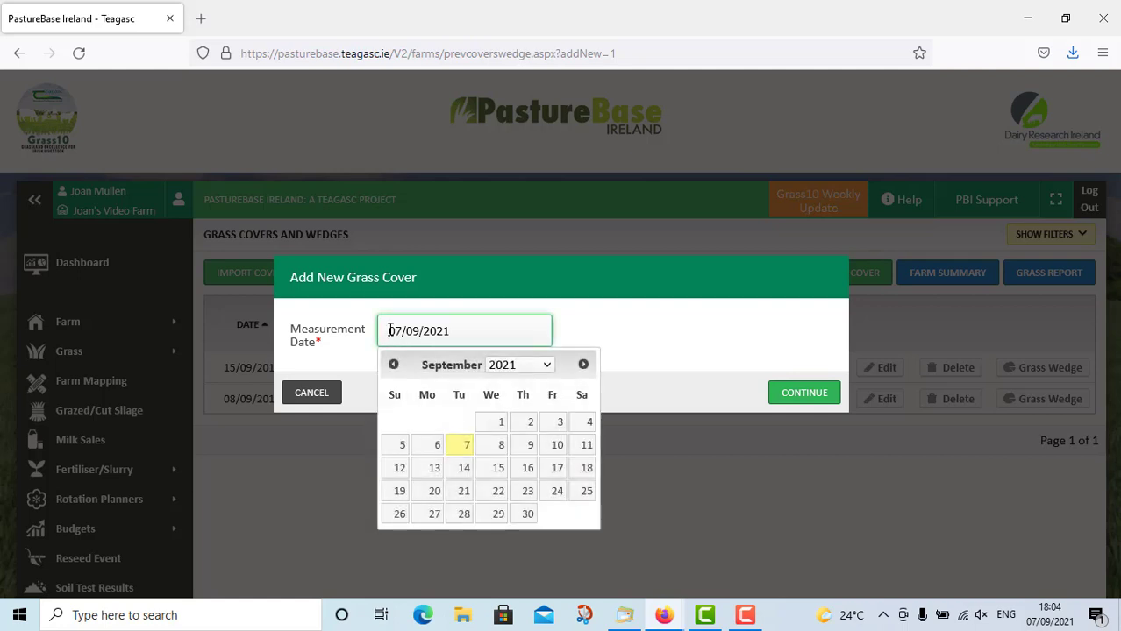
{"action": "left_click", "coordinate": [497, 425]}
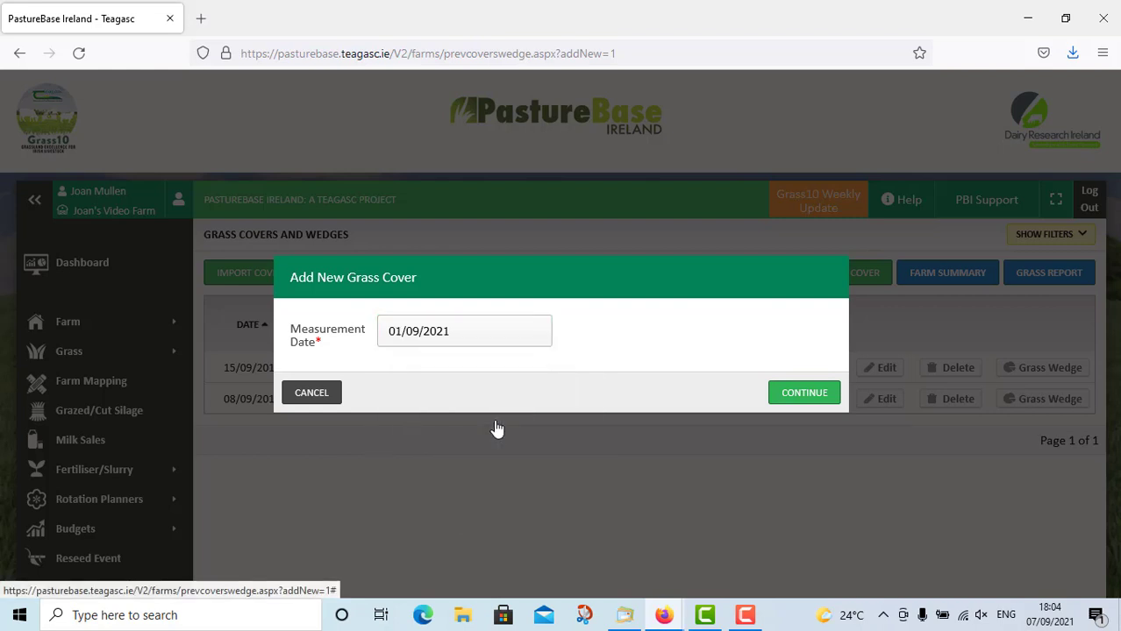
{"action": "left_click", "coordinate": [809, 393]}
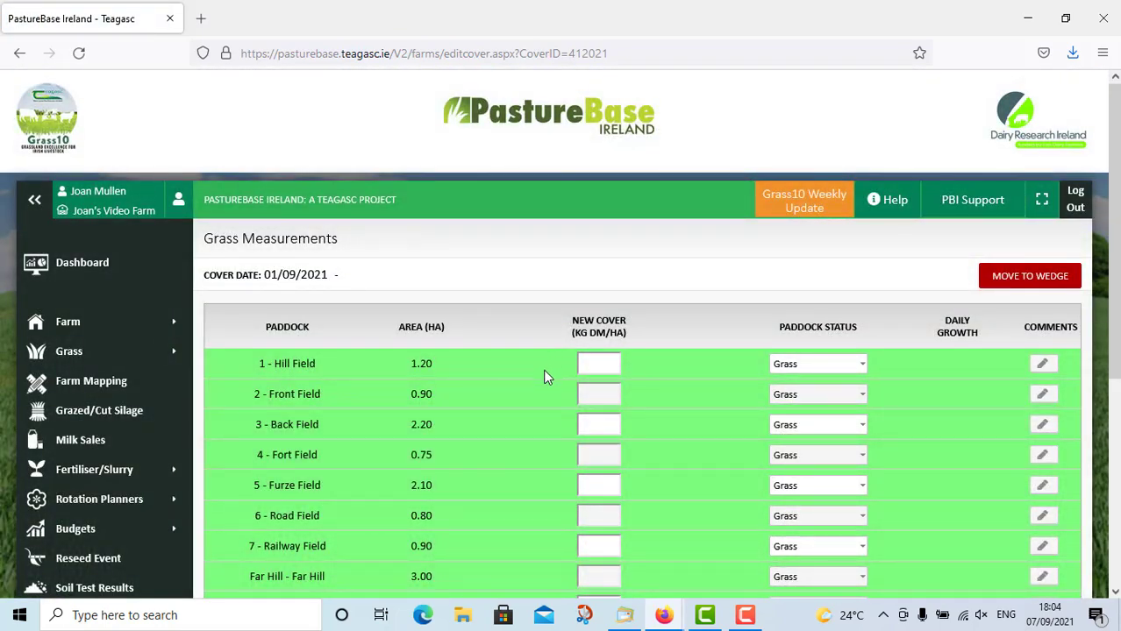
Enter covers 100, 300, 500, 1700 and 1400 for Hill, Front, Back, Fort and Furze Field
{"action": "scroll", "coordinate": [544, 375], "scroll_direction": "down", "scroll_amount": 3}
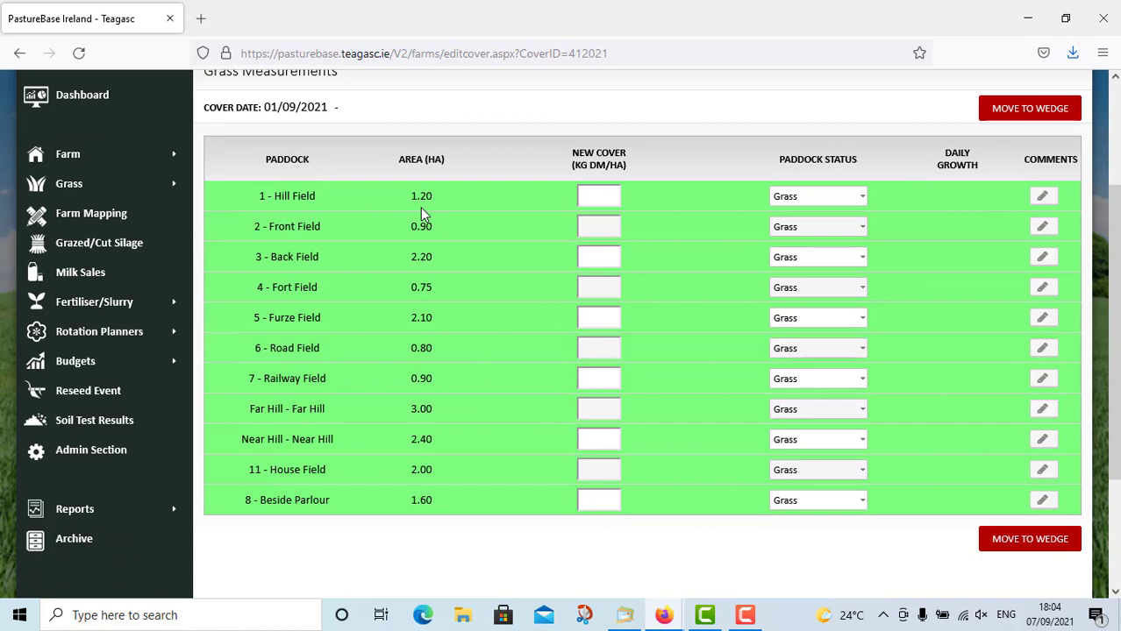
{"action": "left_click", "coordinate": [597, 197]}
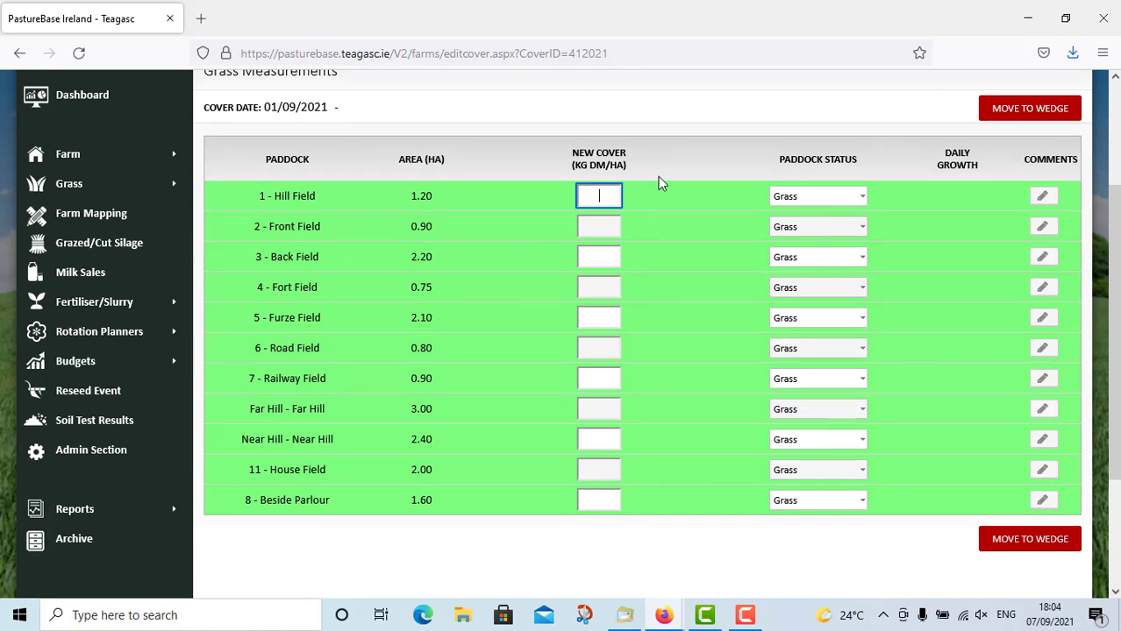
{"action": "type", "text": "100"}
{"action": "left_click", "coordinate": [590, 227]}
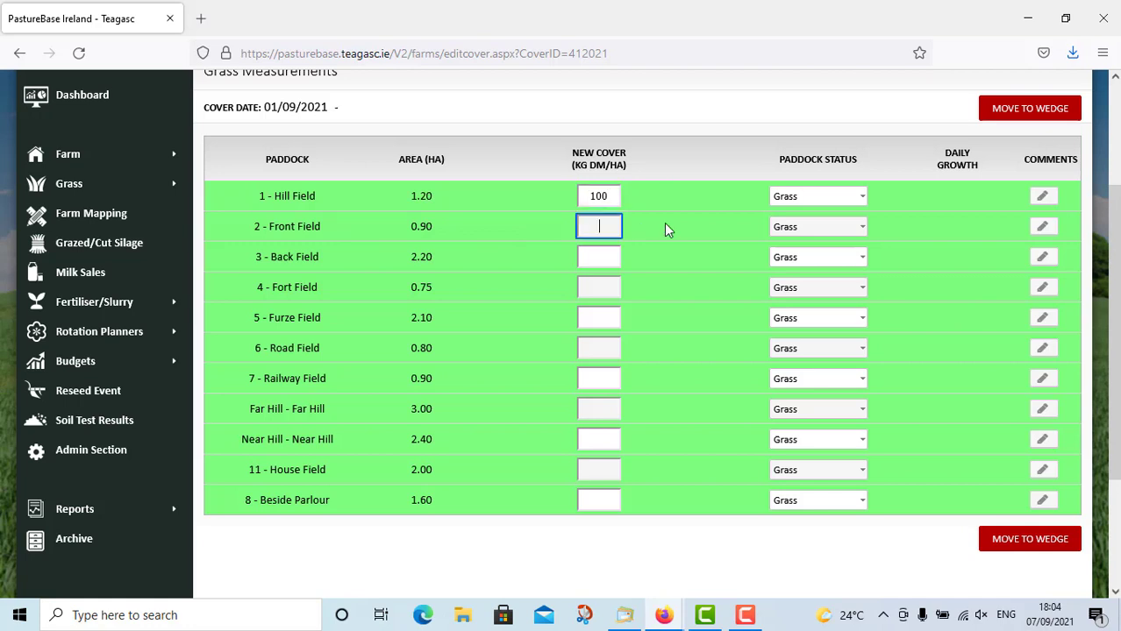
{"action": "type", "text": "300"}
{"action": "left_click", "coordinate": [597, 256]}
{"action": "type", "text": "500"}
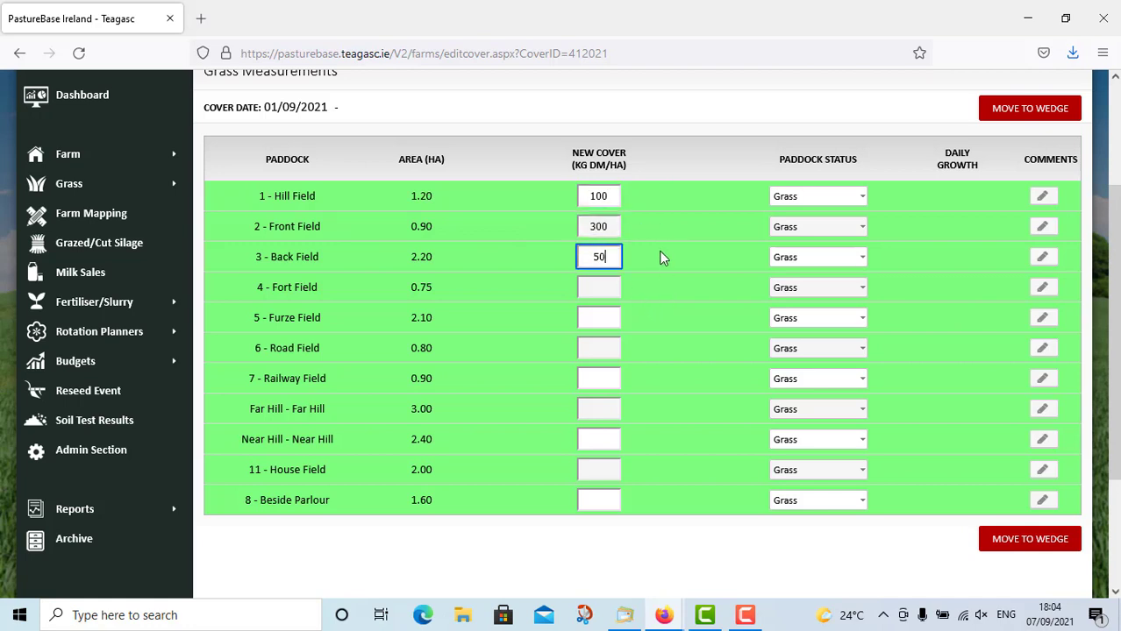
{"action": "left_click", "coordinate": [616, 285]}
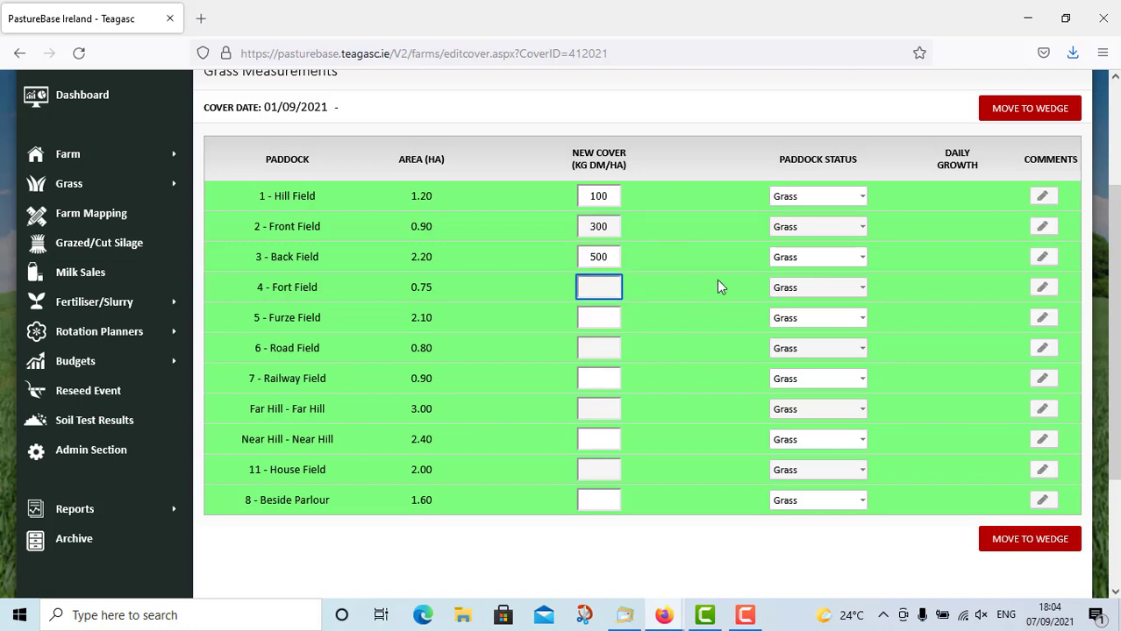
{"action": "type", "text": "1700"}
{"action": "key", "text": "Tab"}
{"action": "type", "text": "14"}
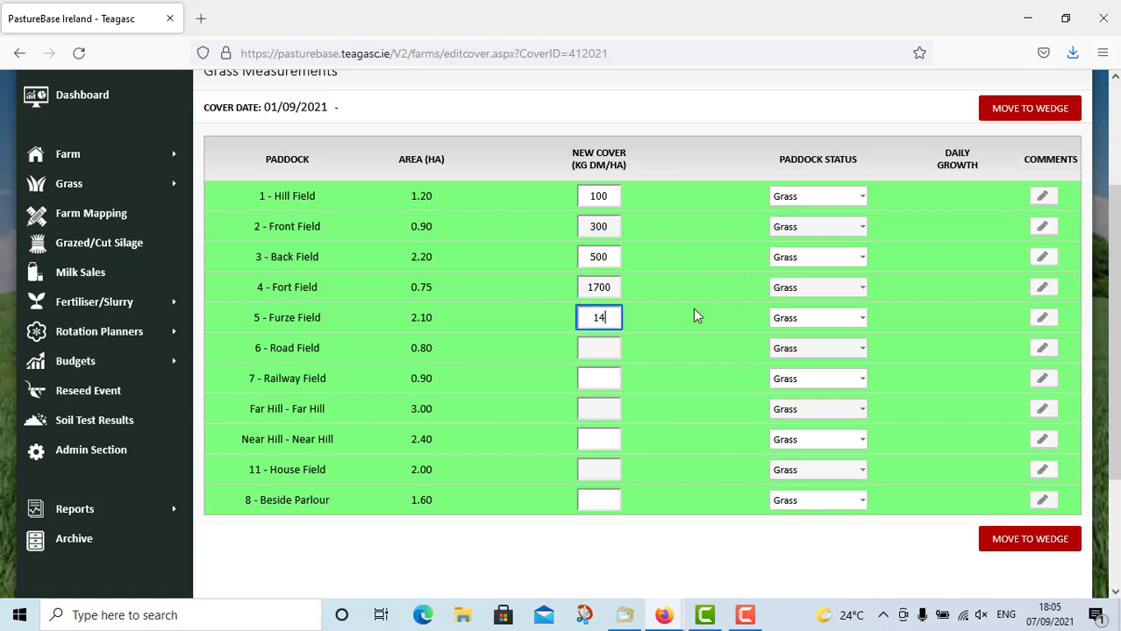
{"action": "type", "text": "00"}
Enter covers 900, 1400, 600, 350, 200 and 900 for the remaining six paddocks
{"action": "left_click", "coordinate": [615, 348]}
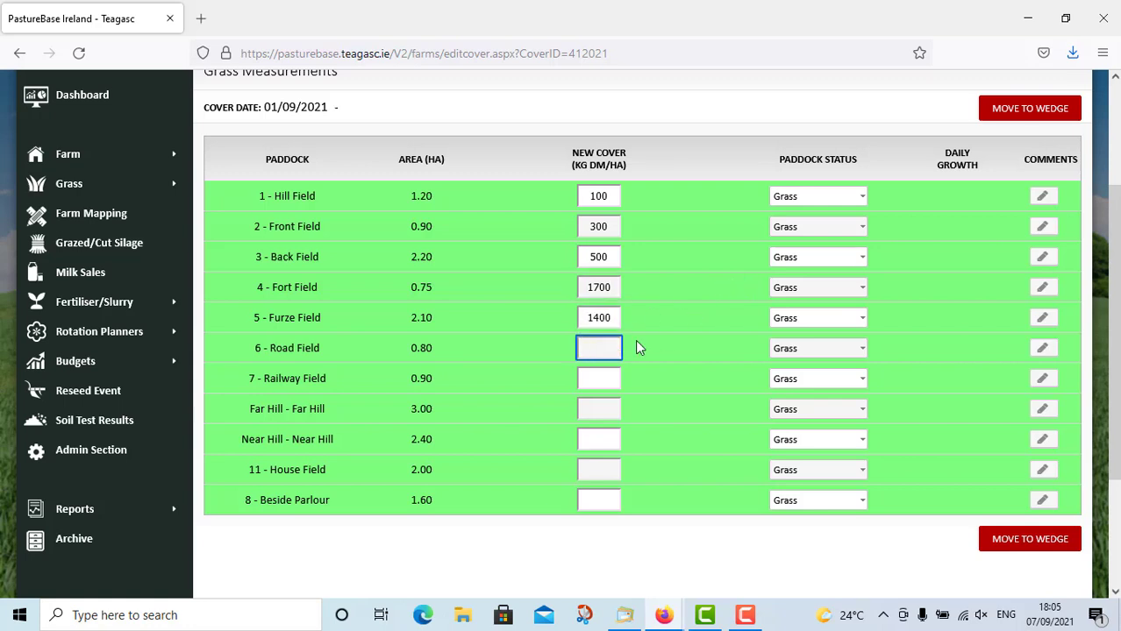
{"action": "type", "text": "900"}
{"action": "left_click", "coordinate": [599, 378]}
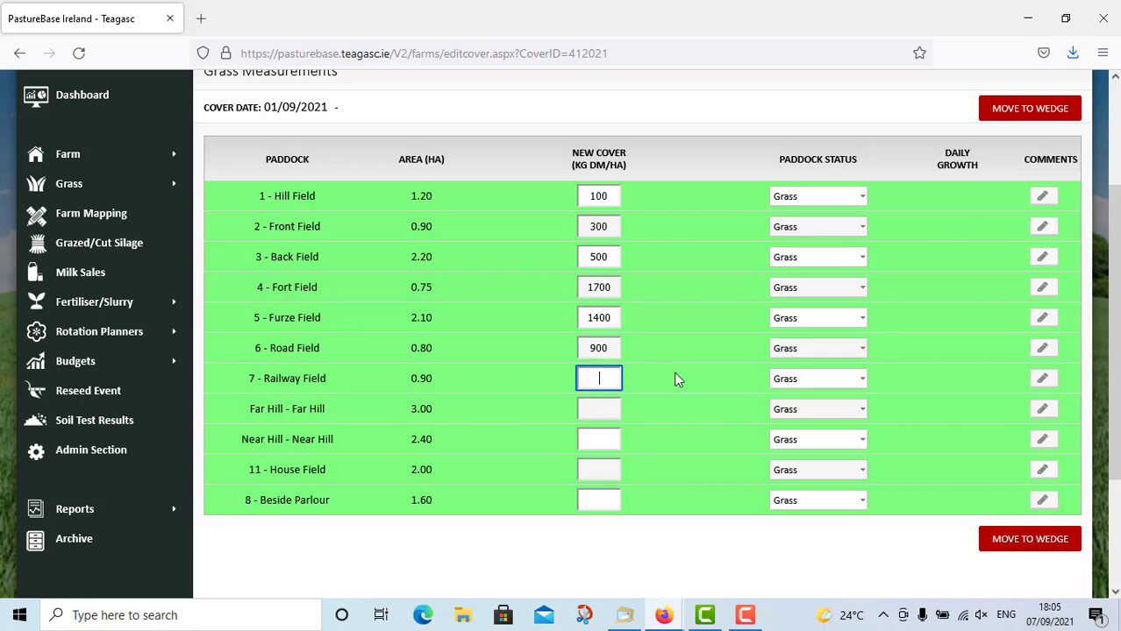
{"action": "type", "text": "1400"}
{"action": "left_click", "coordinate": [616, 406]}
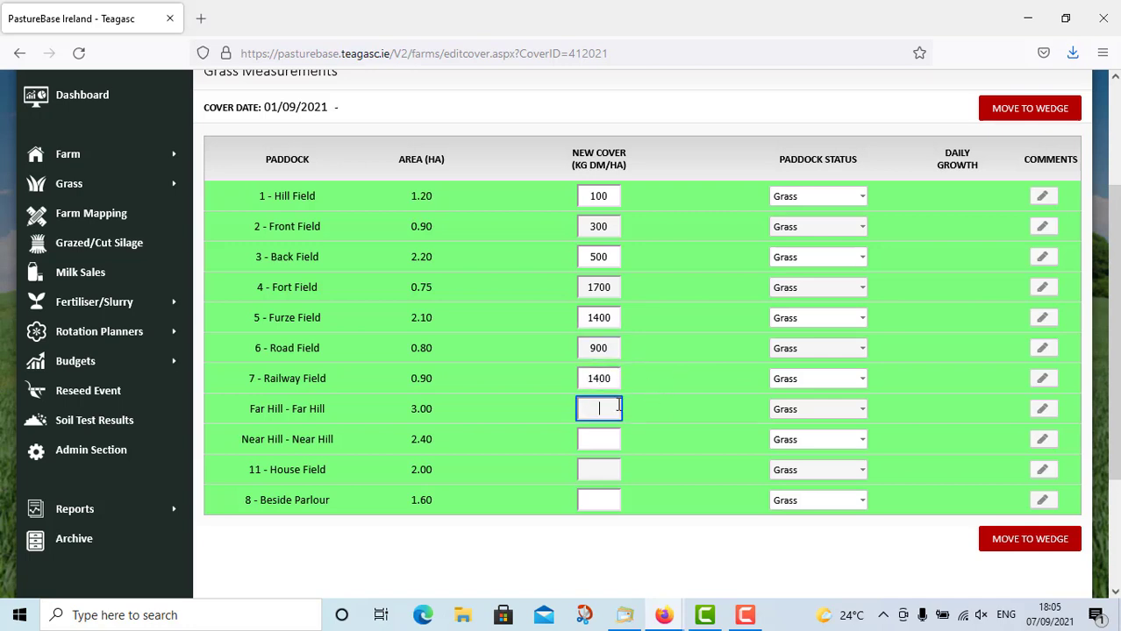
{"action": "type", "text": "600"}
{"action": "left_click", "coordinate": [619, 442]}
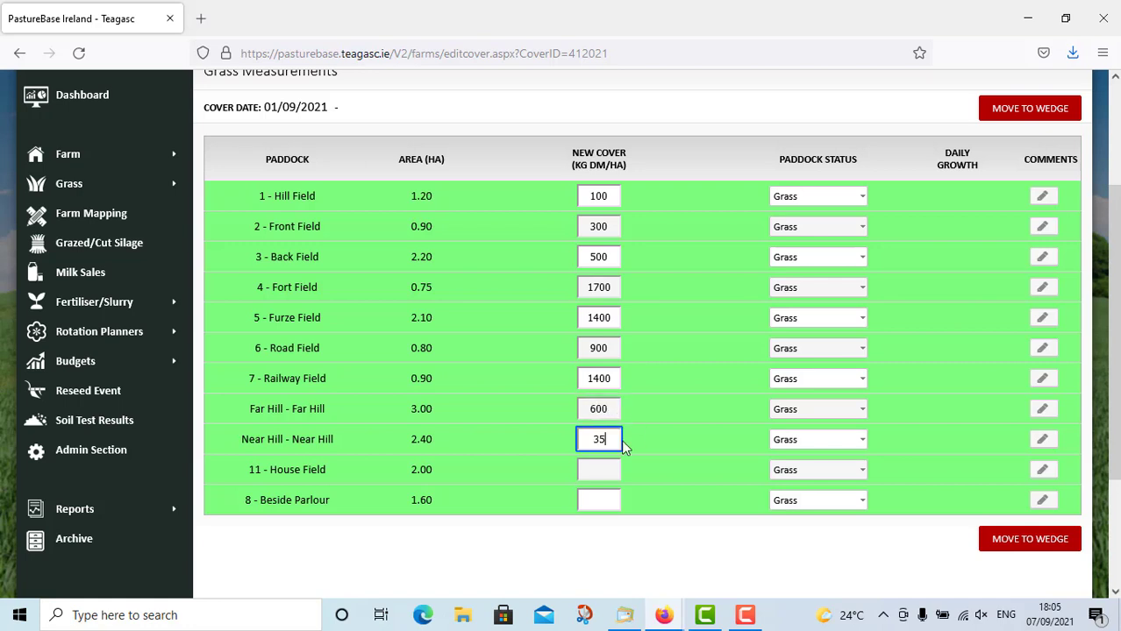
{"action": "left_click", "coordinate": [595, 474]}
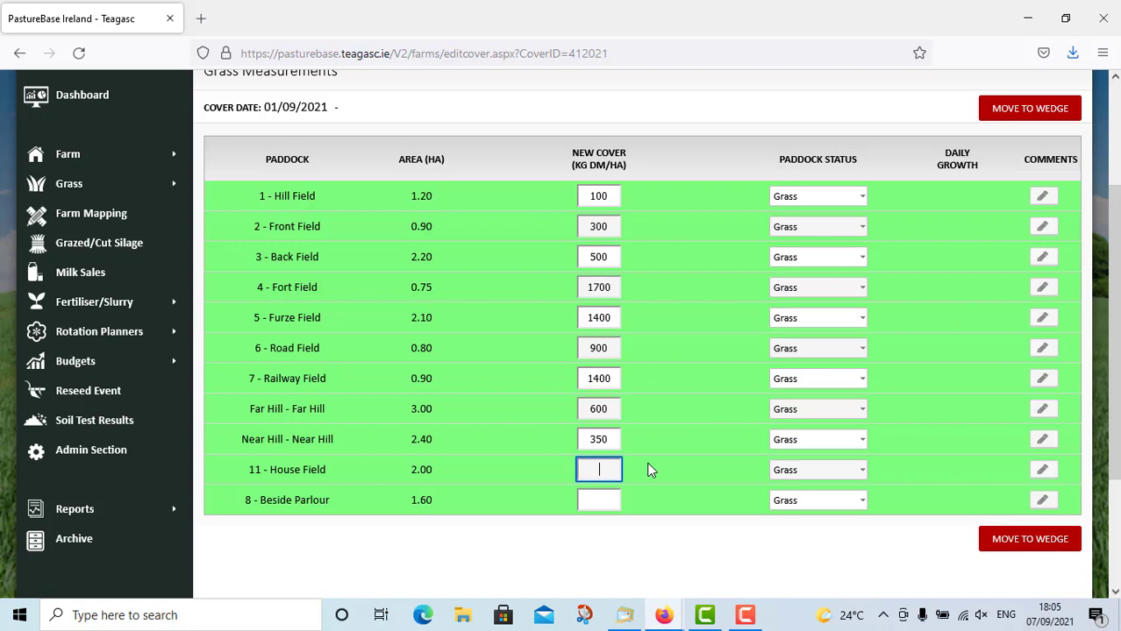
{"action": "type", "text": "200"}
{"action": "left_click", "coordinate": [607, 502]}
{"action": "type", "text": "900"}
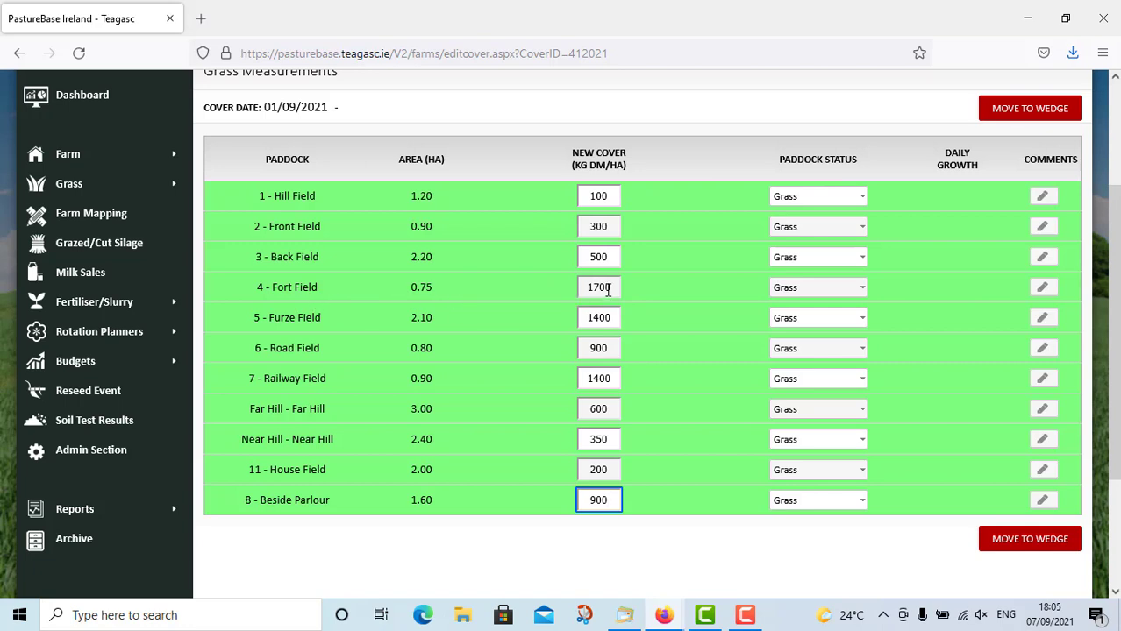
Set Fort Field to Silage - Cut Now and Furze Field to Being Grazed, keeping Railway Field as Grass
{"action": "left_click", "coordinate": [862, 288]}
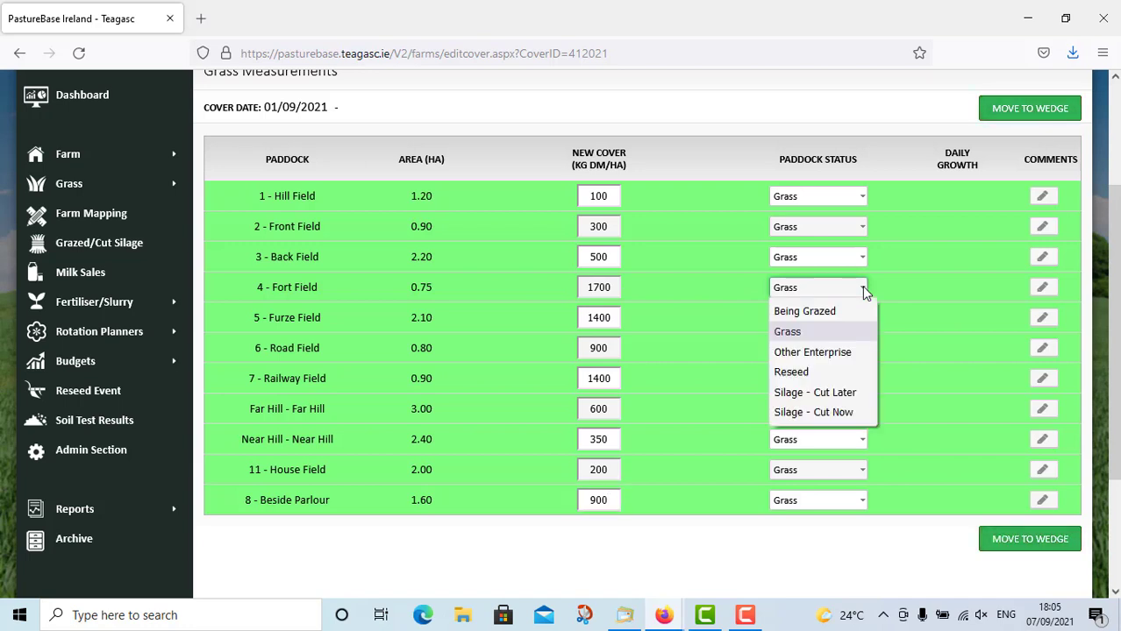
{"action": "left_click", "coordinate": [812, 412]}
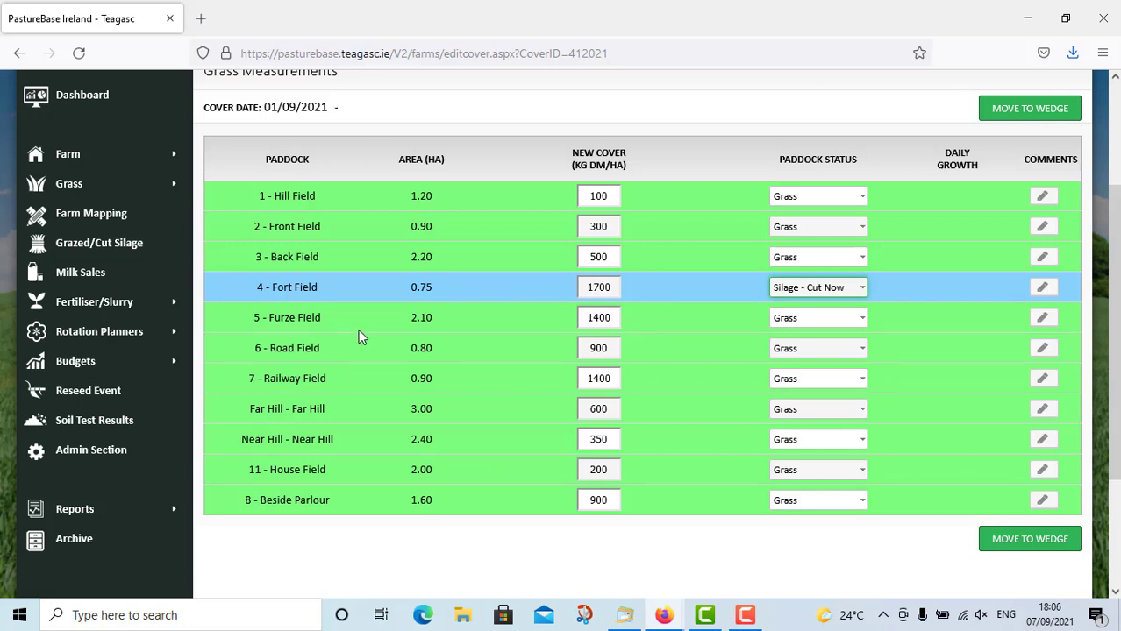
{"action": "left_click", "coordinate": [863, 319]}
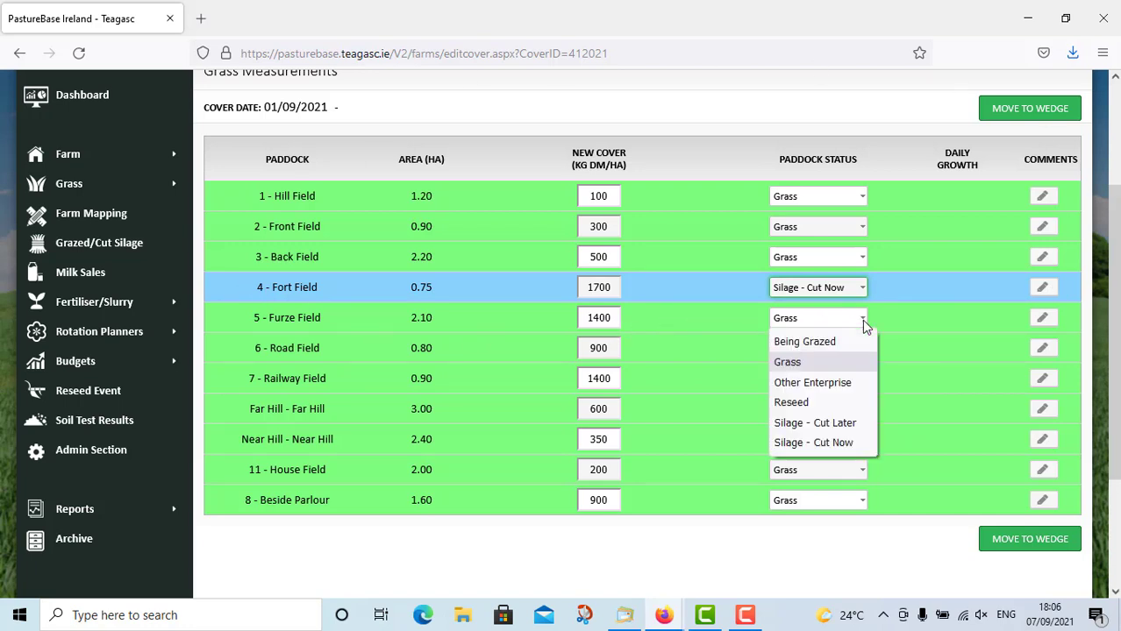
{"action": "left_click", "coordinate": [795, 347]}
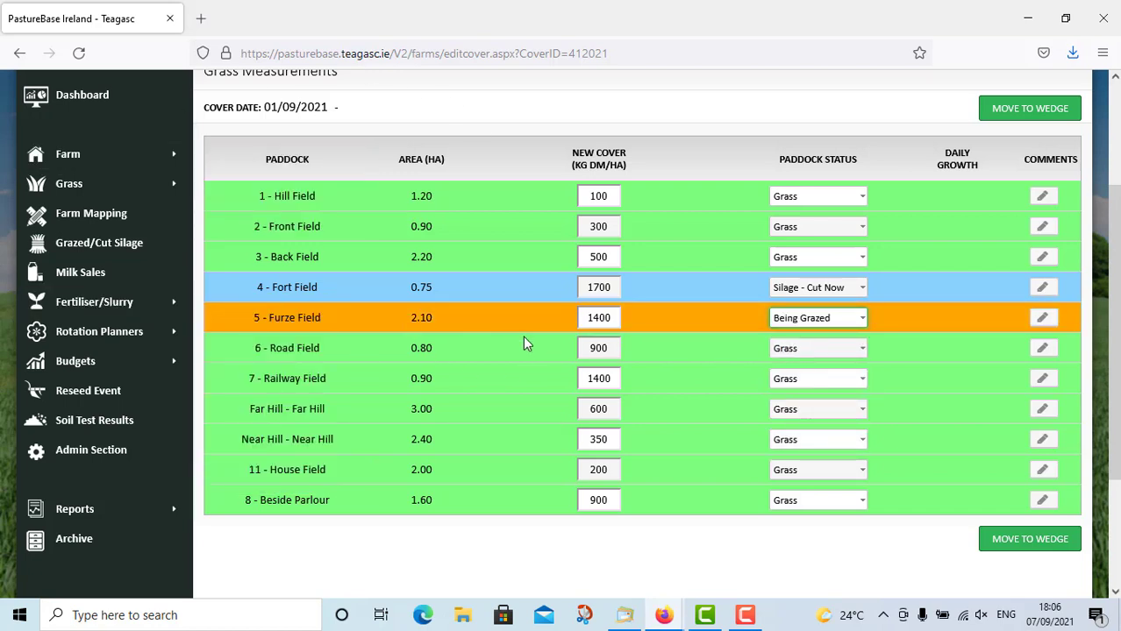
{"action": "left_click", "coordinate": [861, 379]}
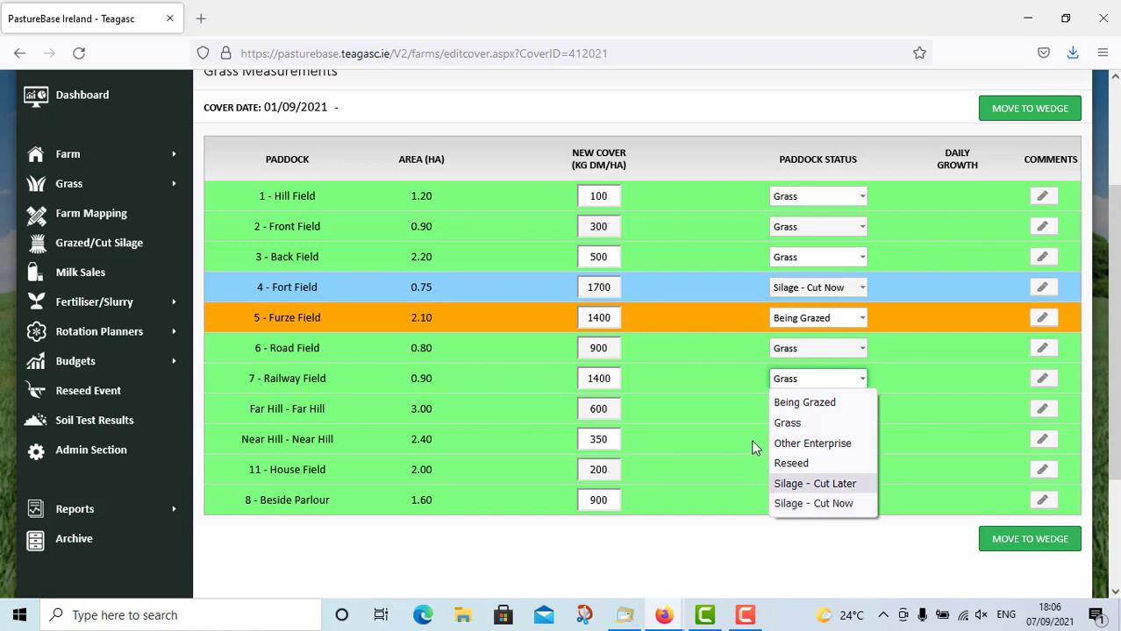
{"action": "left_click", "coordinate": [714, 378]}
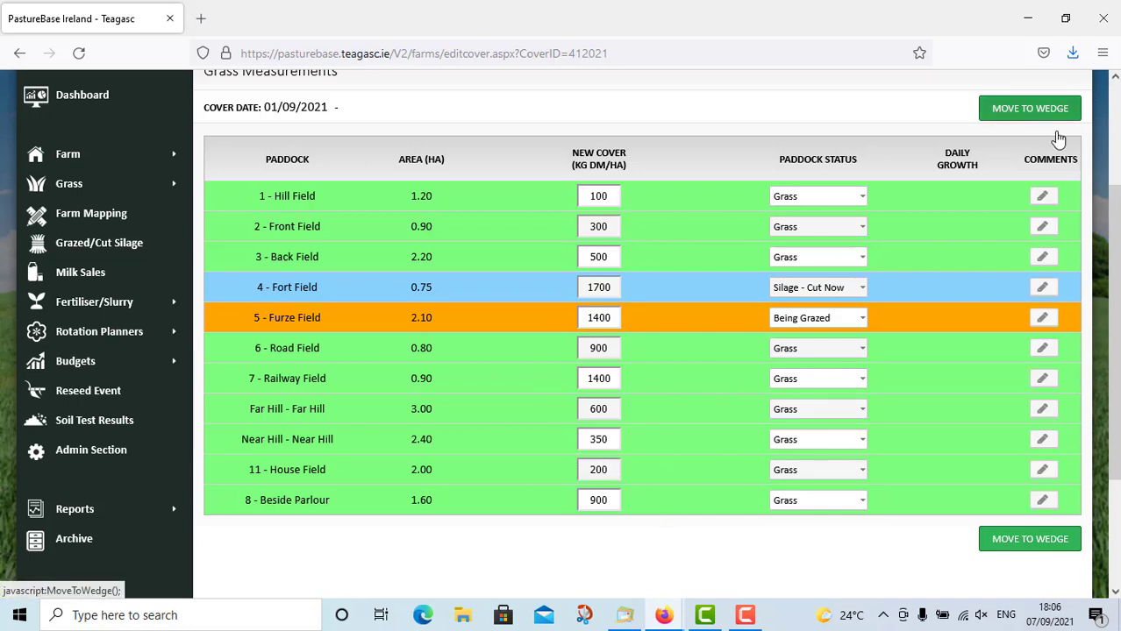
{"action": "left_click", "coordinate": [1033, 540]}
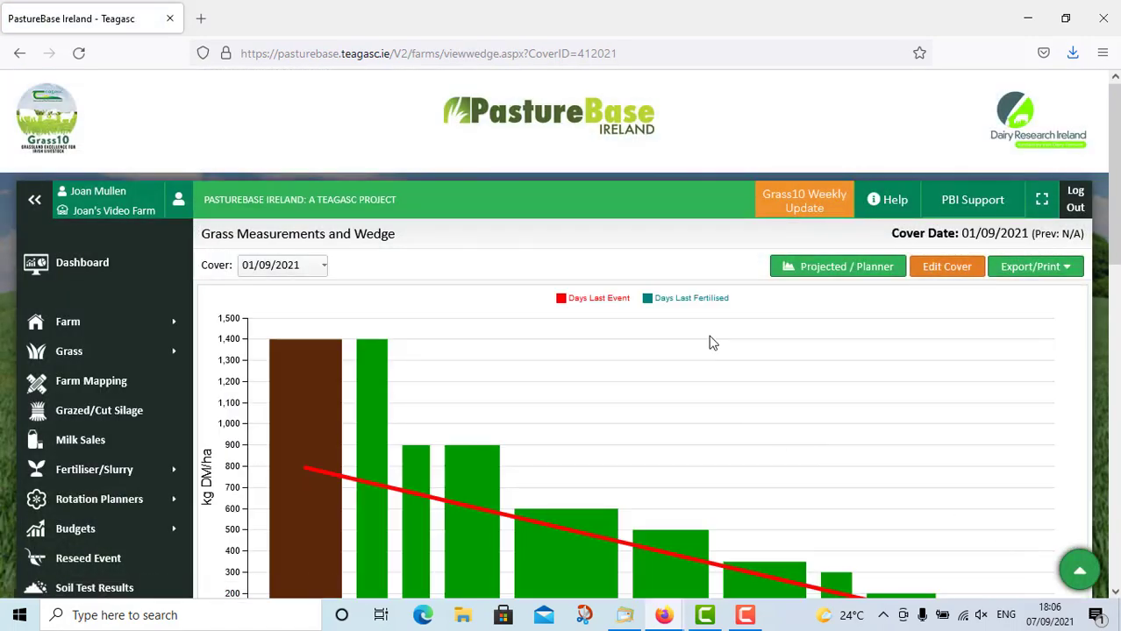
{"action": "scroll", "coordinate": [707, 340], "scroll_direction": "down", "scroll_amount": 3}
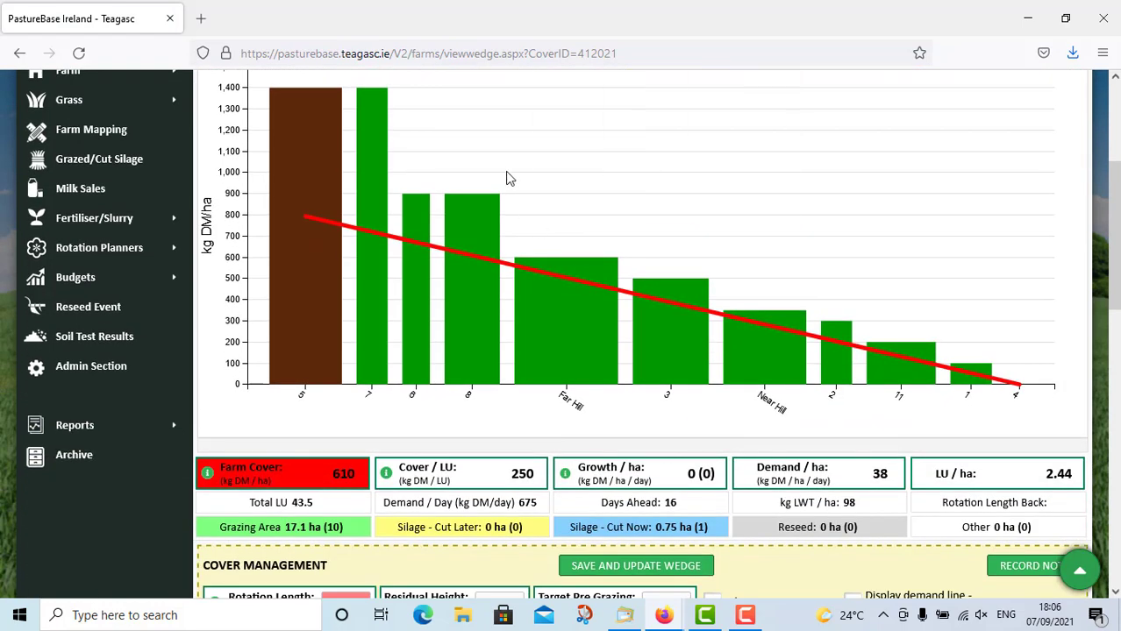
{"action": "scroll", "coordinate": [563, 126], "scroll_direction": "up", "scroll_amount": 1}
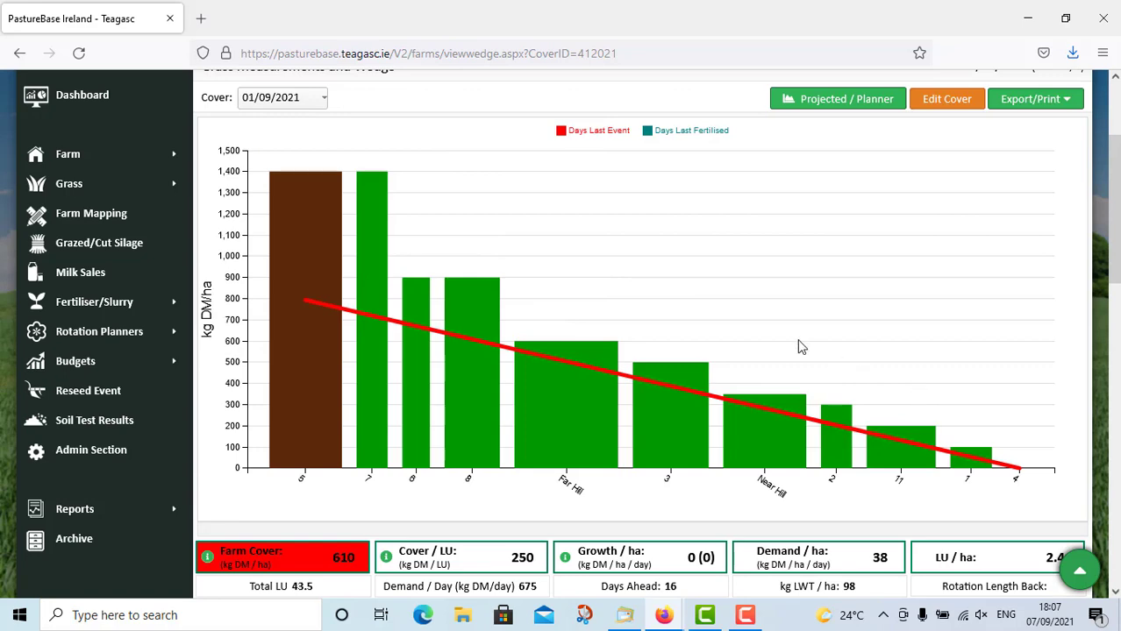
{"action": "scroll", "coordinate": [614, 343], "scroll_direction": "down", "scroll_amount": 3}
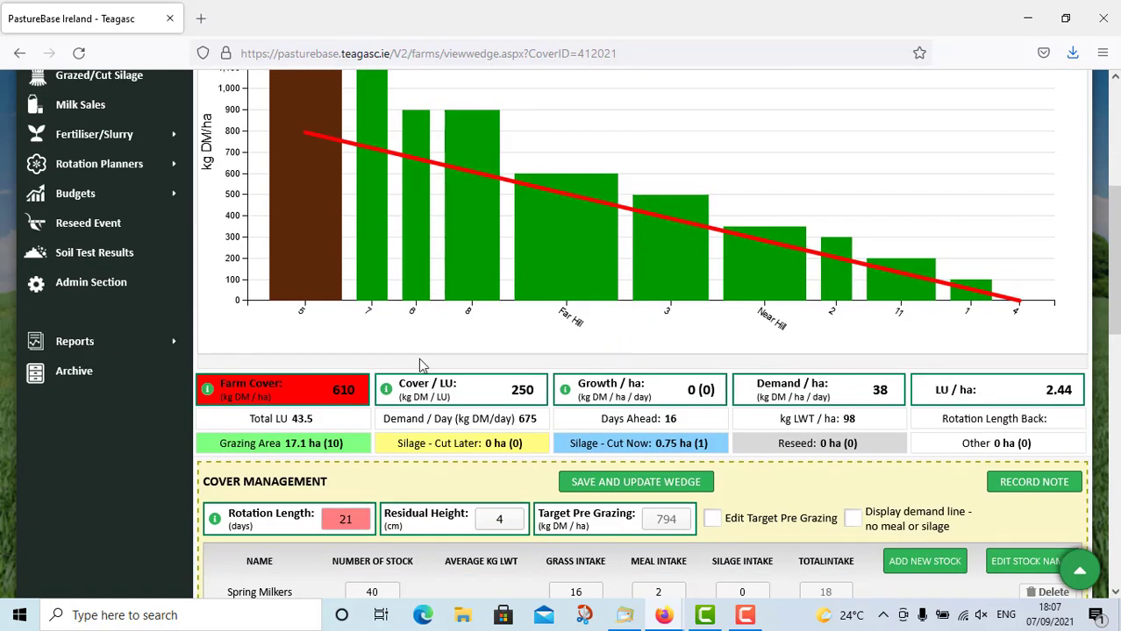
{"action": "scroll", "coordinate": [420, 365], "scroll_direction": "down", "scroll_amount": 4}
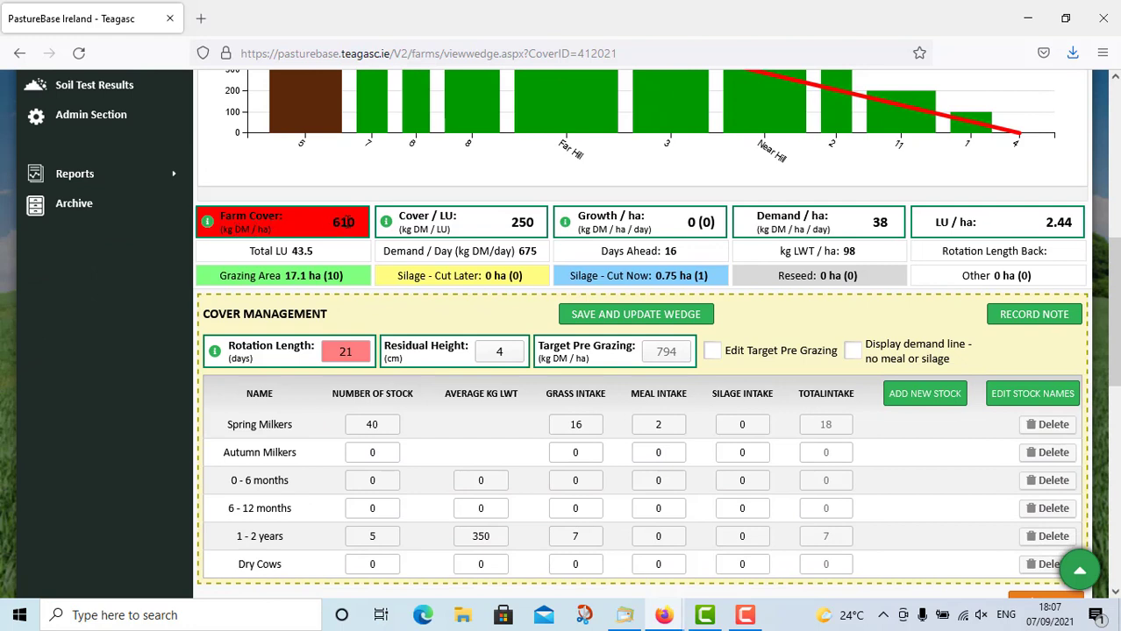
{"action": "mouse_move", "coordinate": [208, 227]}
{"action": "scroll", "coordinate": [363, 346], "scroll_direction": "down", "scroll_amount": 2}
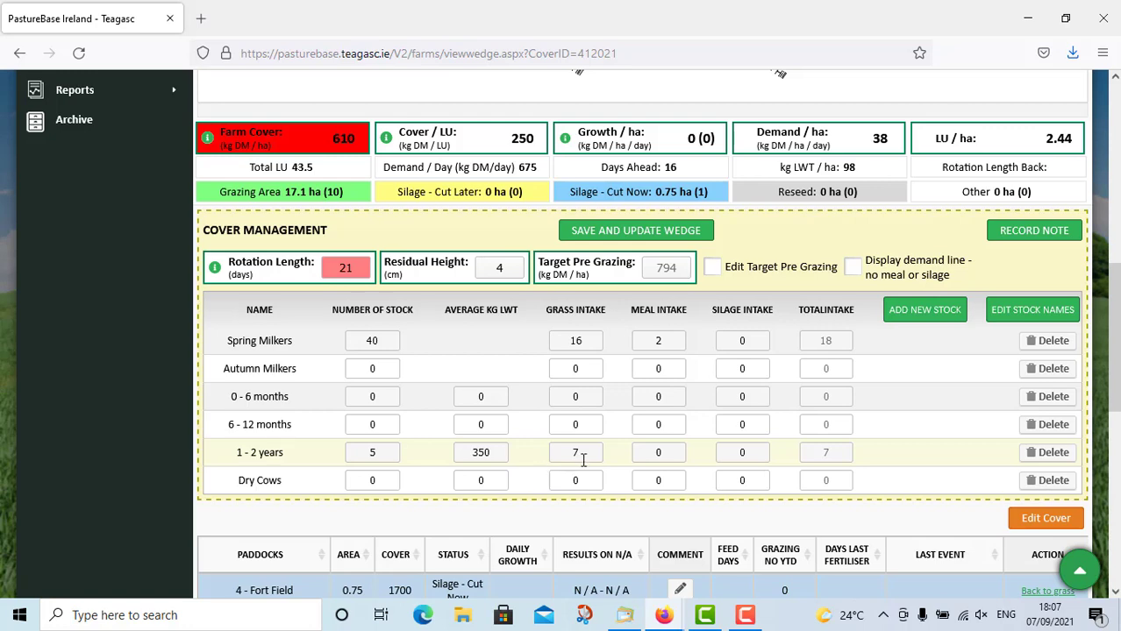
{"action": "scroll", "coordinate": [520, 452], "scroll_direction": "up", "scroll_amount": 5}
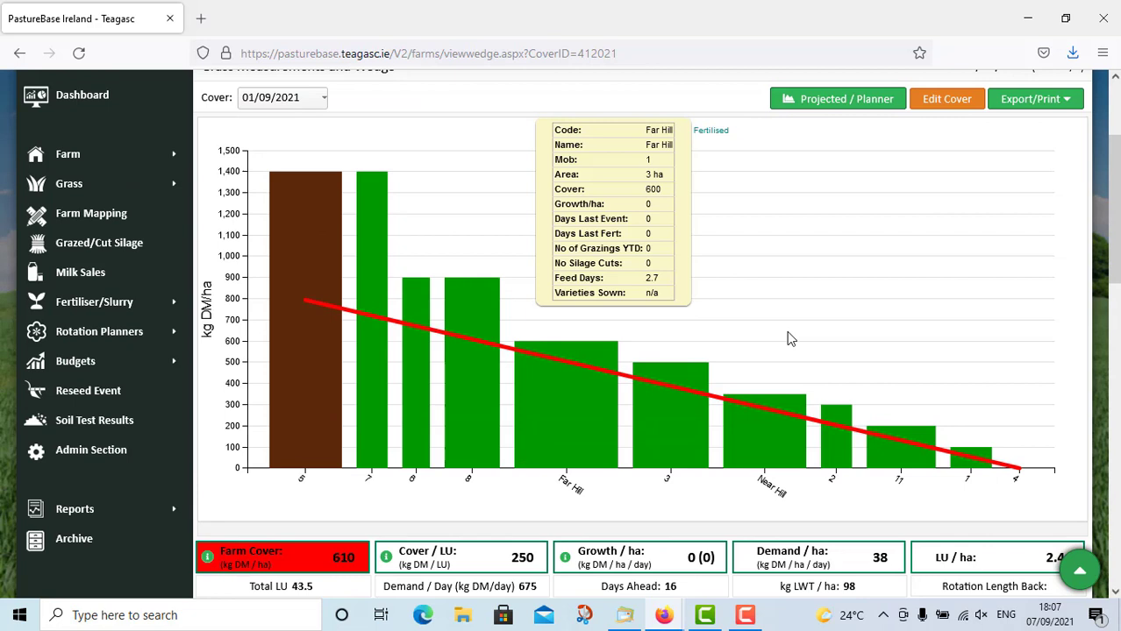
Add a new grass cover dated 07/09/2021 from Grass Cover/Wedge New
{"action": "mouse_move", "coordinate": [110, 189]}
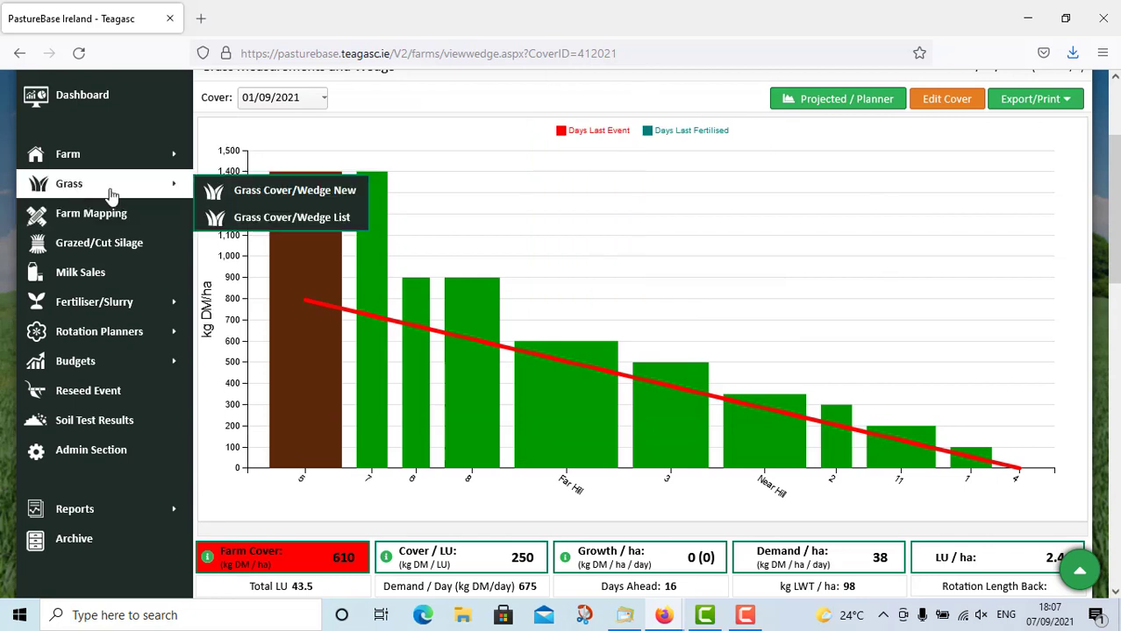
{"action": "left_click", "coordinate": [257, 195]}
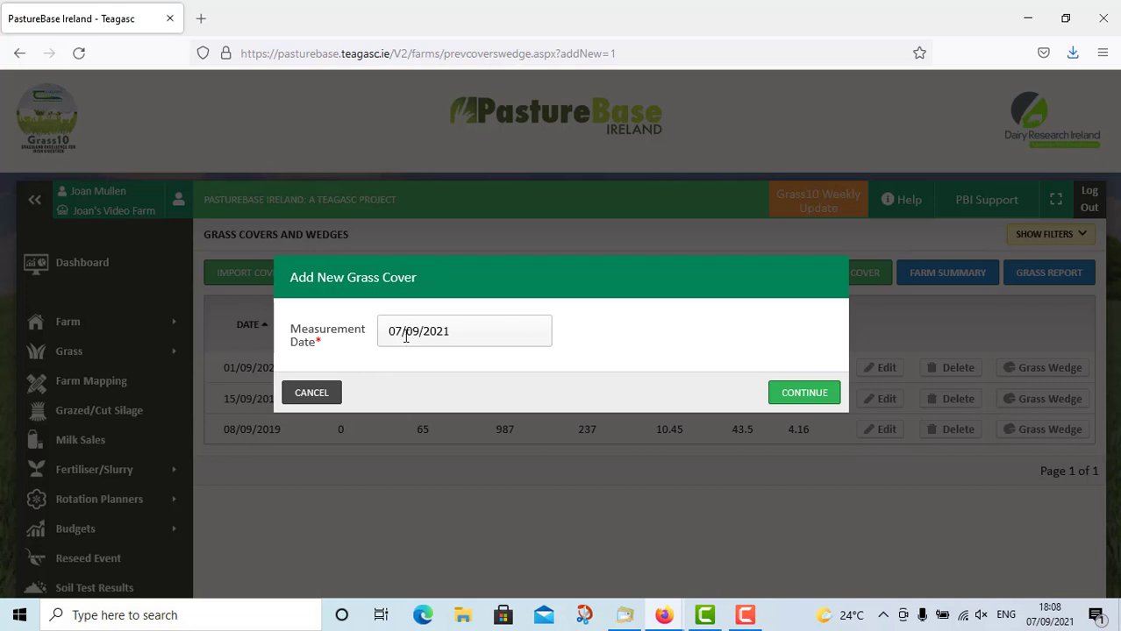
{"action": "left_click", "coordinate": [800, 396]}
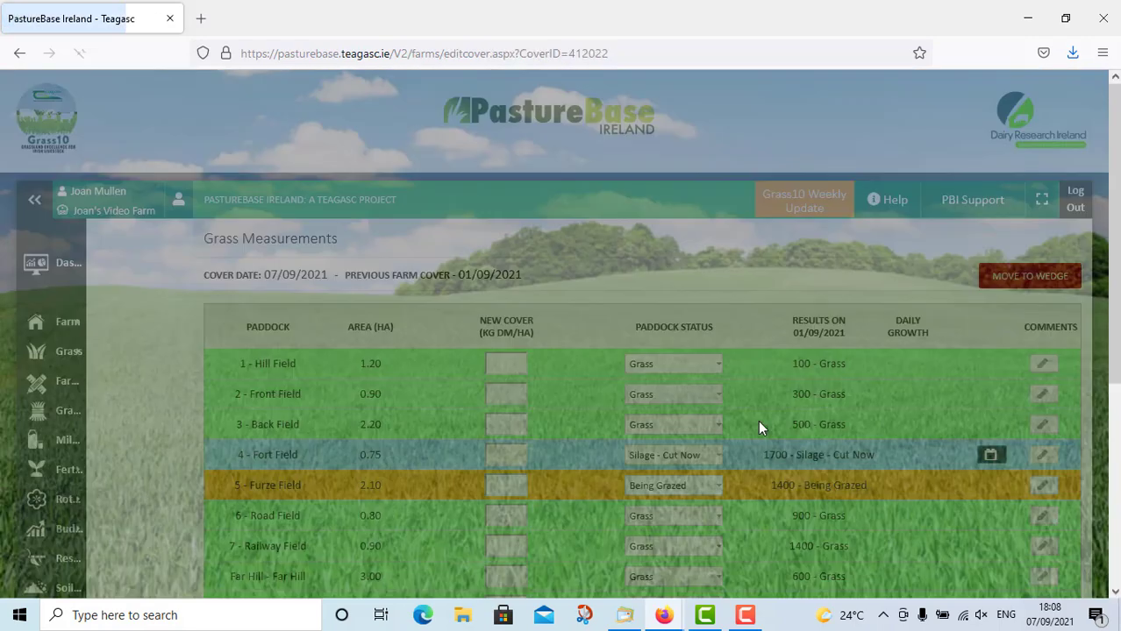
Enter covers 300, 650, 700 and 100 for Hill, Front, Back and Fort Field; set Fort Field to Grass
{"action": "scroll", "coordinate": [561, 395], "scroll_direction": "down", "scroll_amount": 3}
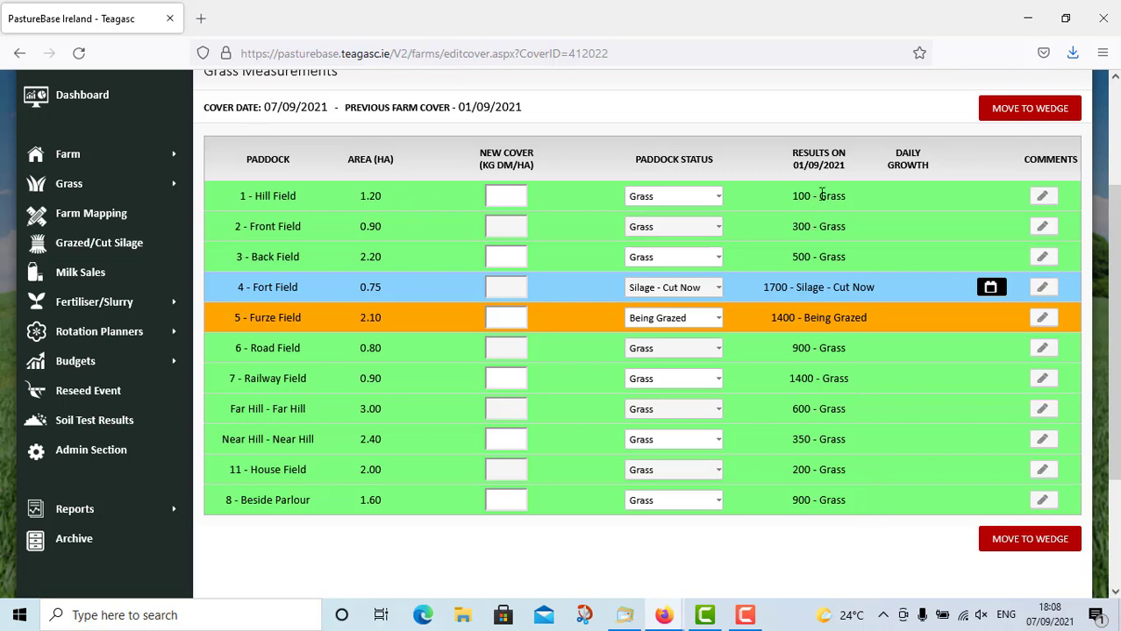
{"action": "left_click", "coordinate": [516, 194]}
{"action": "type", "text": "300"}
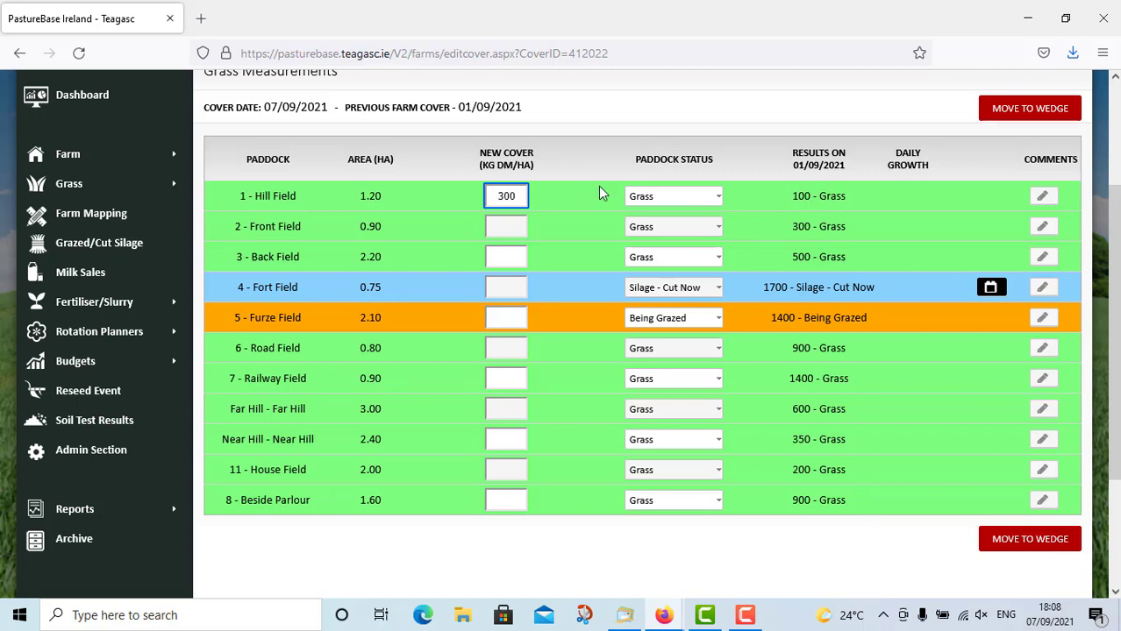
{"action": "left_click", "coordinate": [518, 224]}
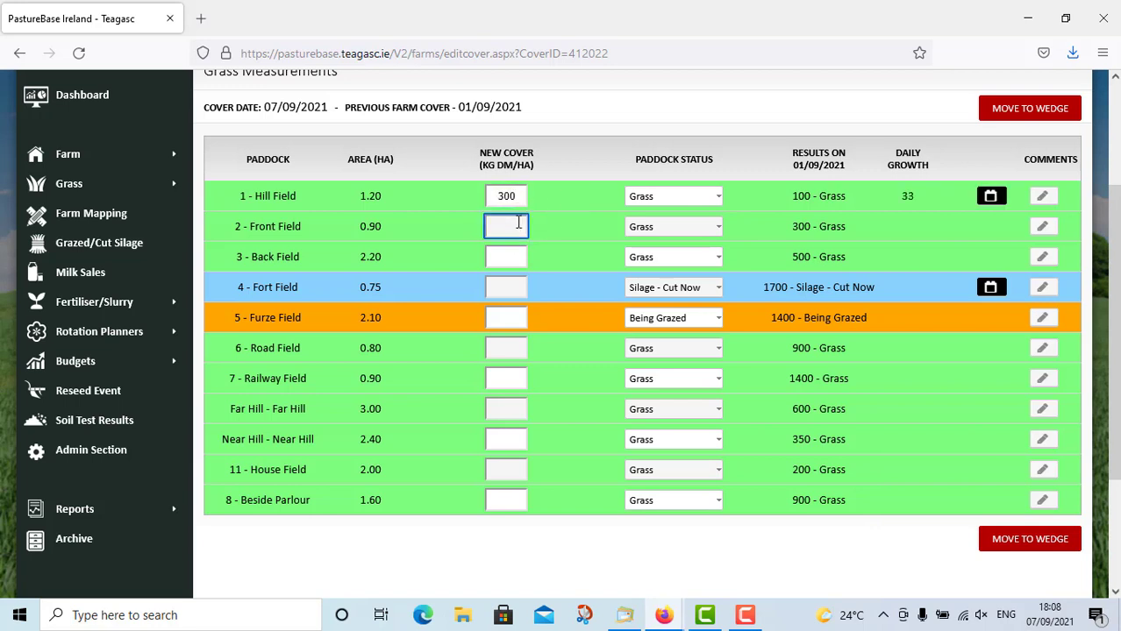
{"action": "type", "text": "650"}
{"action": "left_click", "coordinate": [507, 260]}
{"action": "type", "text": "700"}
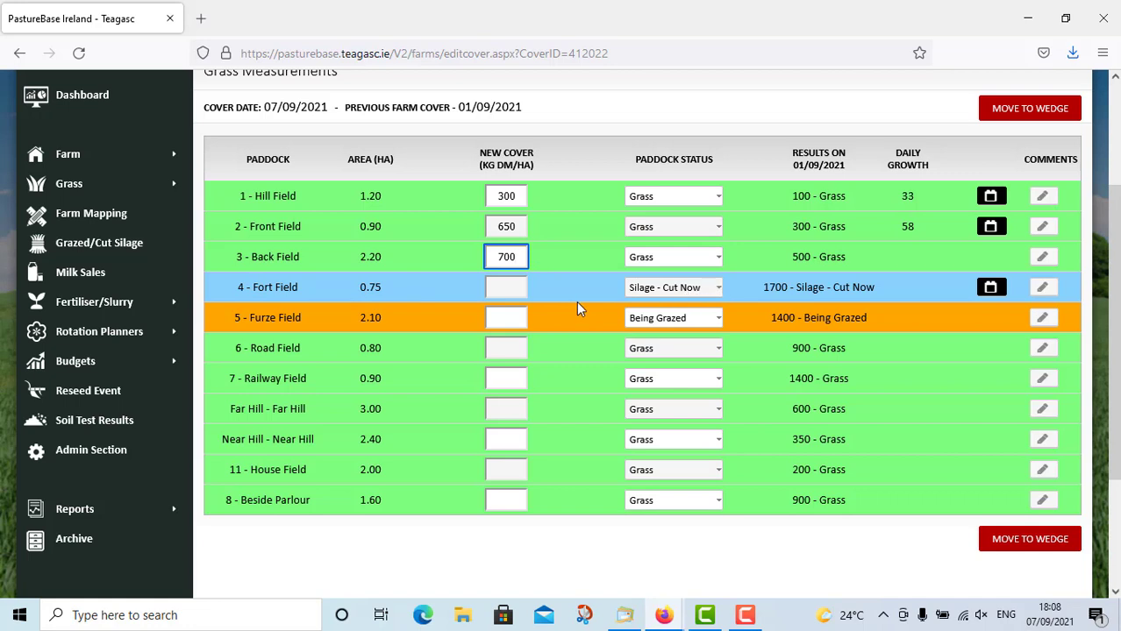
{"action": "left_click", "coordinate": [516, 289]}
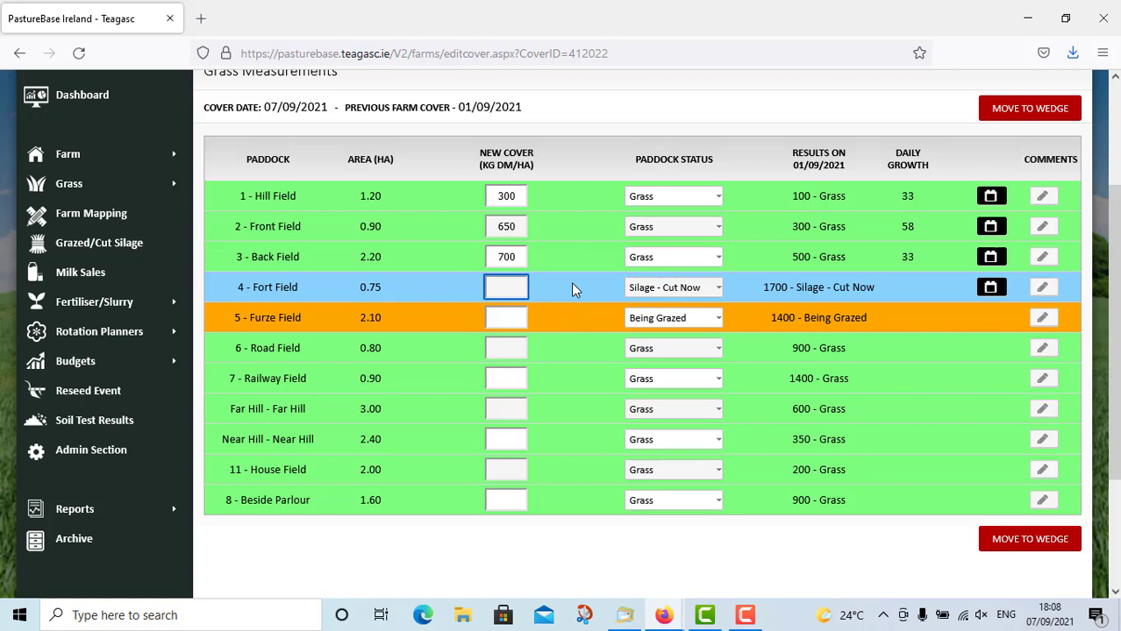
{"action": "type", "text": "100"}
{"action": "left_click", "coordinate": [719, 289]}
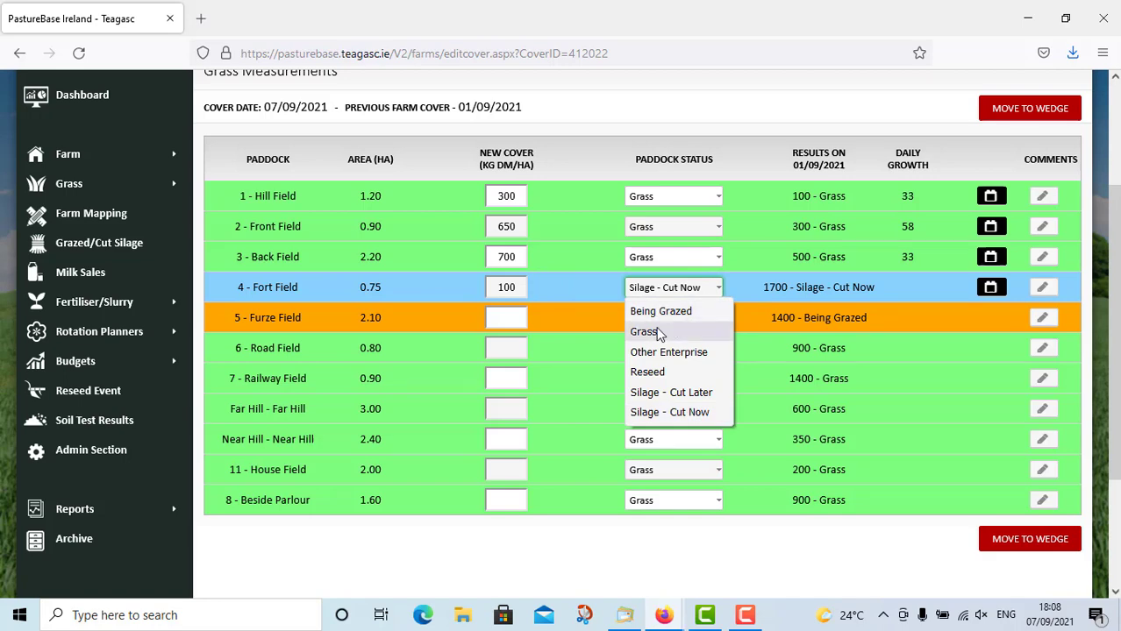
{"action": "key", "text": "Escape"}
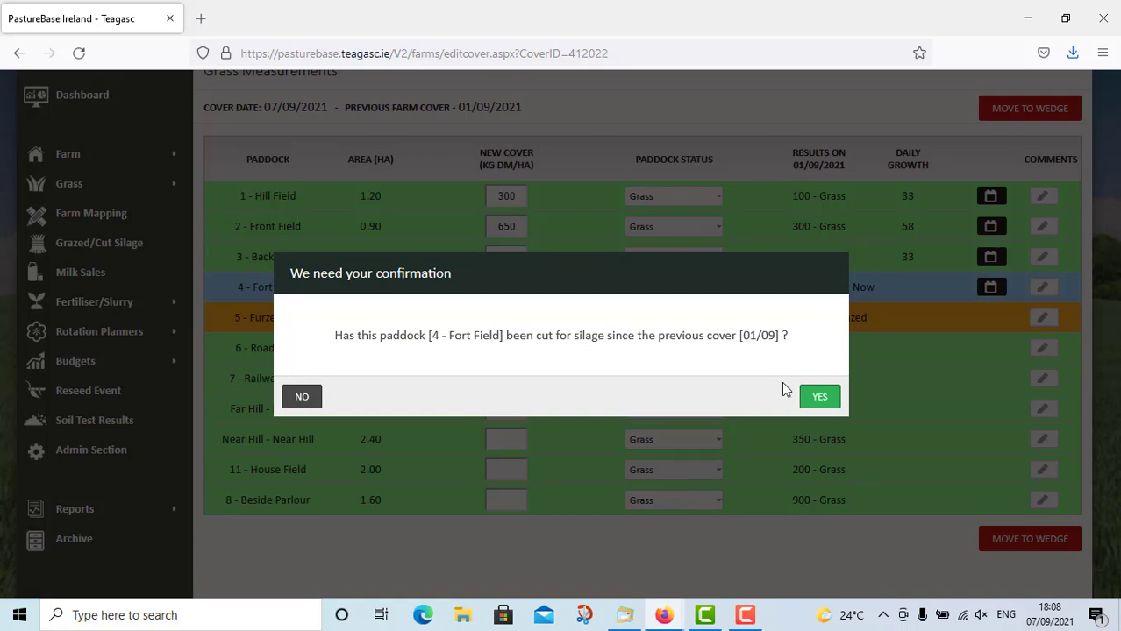
Record Fort Field's silage cut on 04/09/2021 from 10 bales, giving 2667 kg DM/ha
{"action": "left_click", "coordinate": [823, 398]}
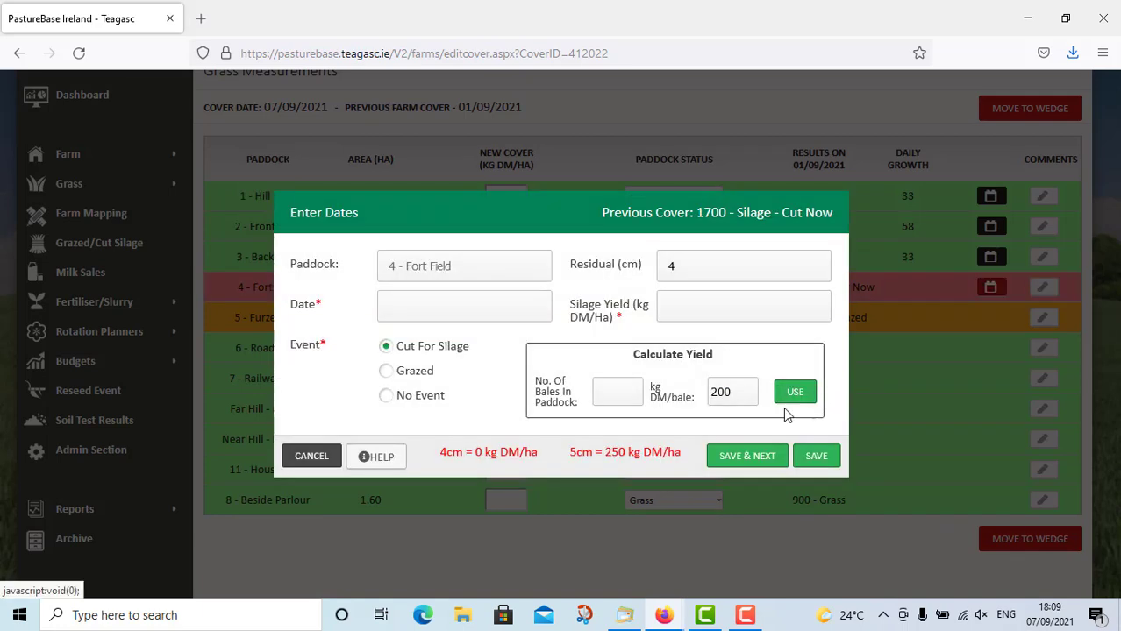
{"action": "left_click", "coordinate": [405, 305]}
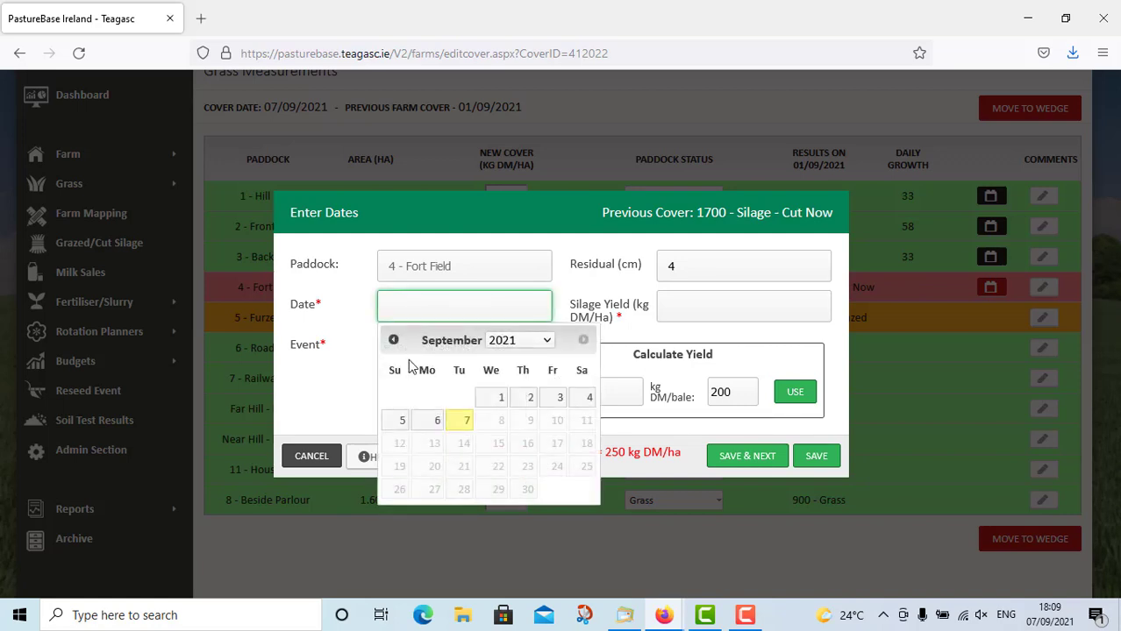
{"action": "left_click", "coordinate": [584, 401]}
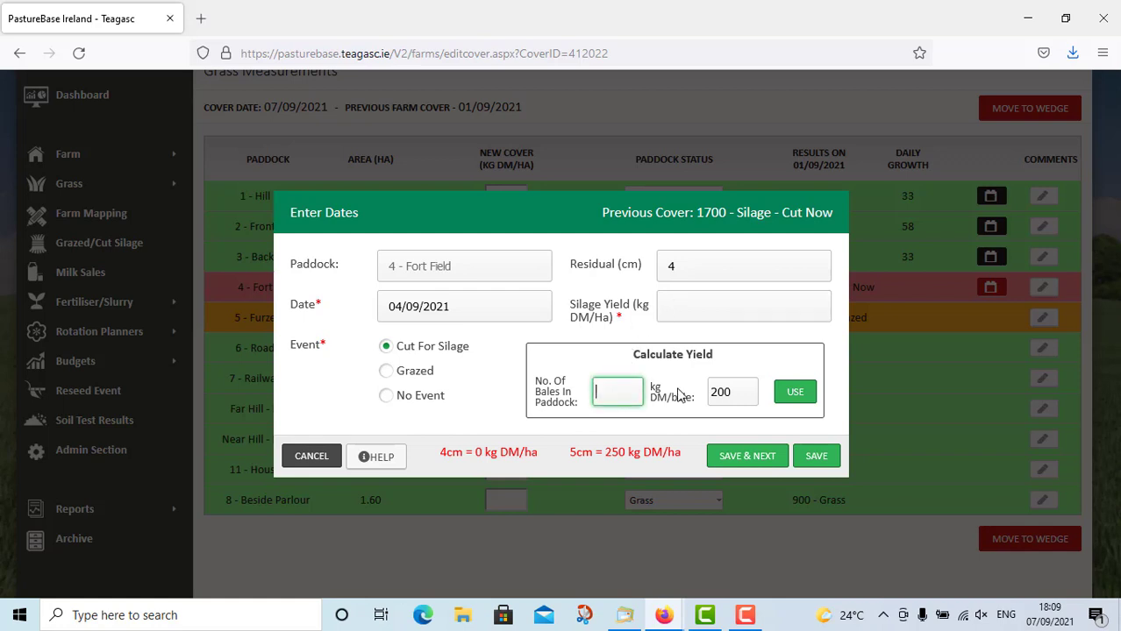
{"action": "type", "text": "10"}
{"action": "left_click", "coordinate": [798, 399]}
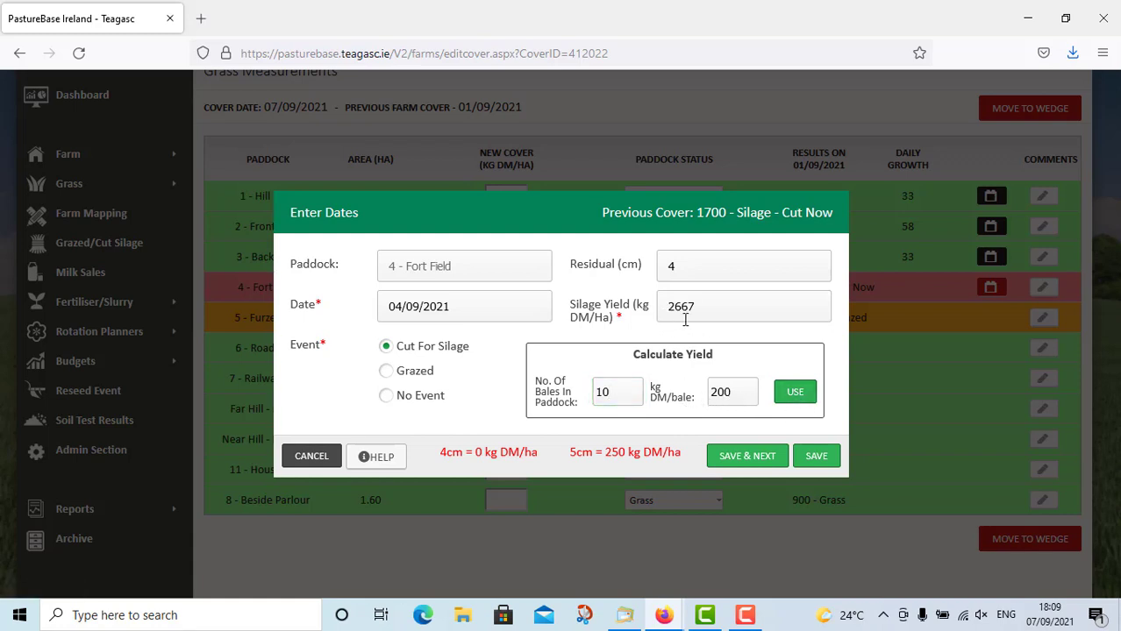
{"action": "left_click", "coordinate": [816, 456]}
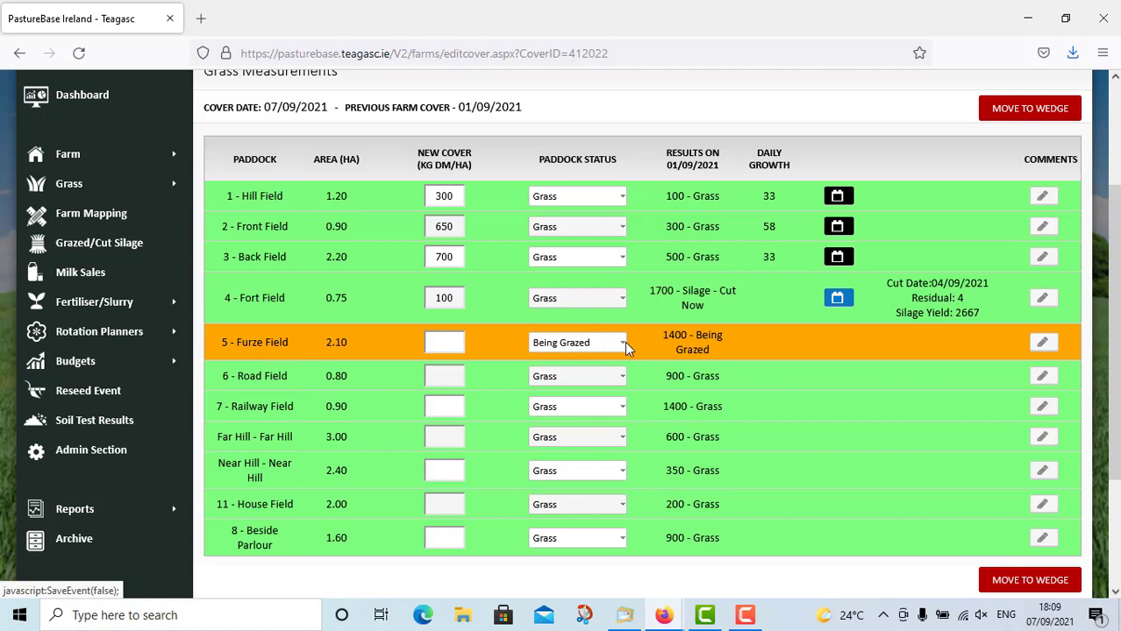
Enter a cover of 200 for Furze Field and set its status to Grass
{"action": "left_click", "coordinate": [449, 346]}
{"action": "type", "text": "200"}
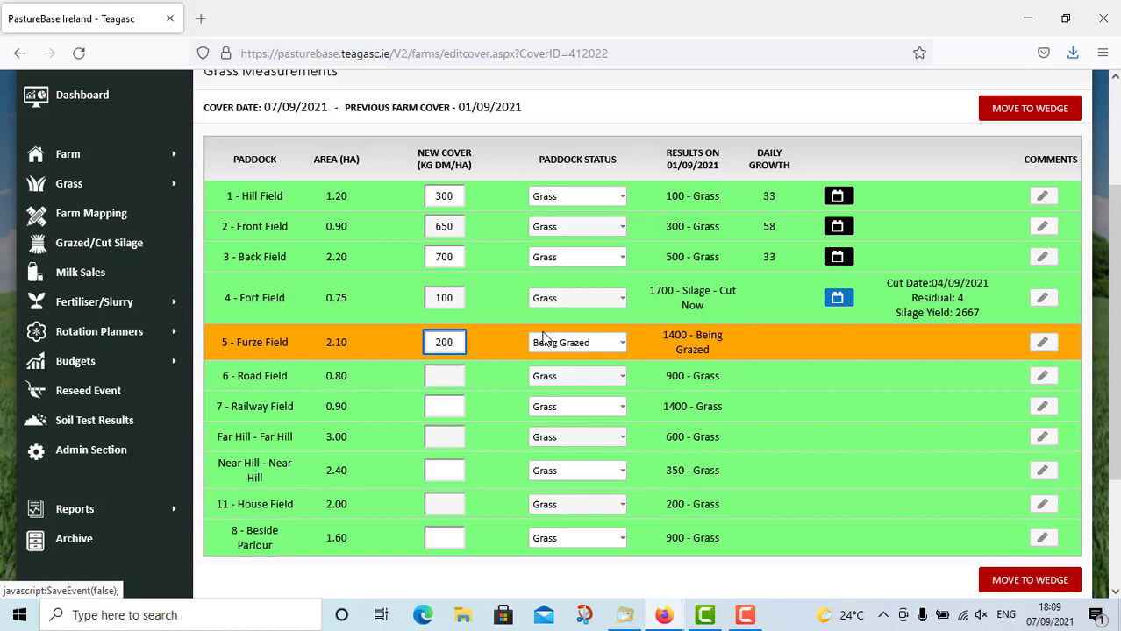
{"action": "left_click", "coordinate": [621, 344]}
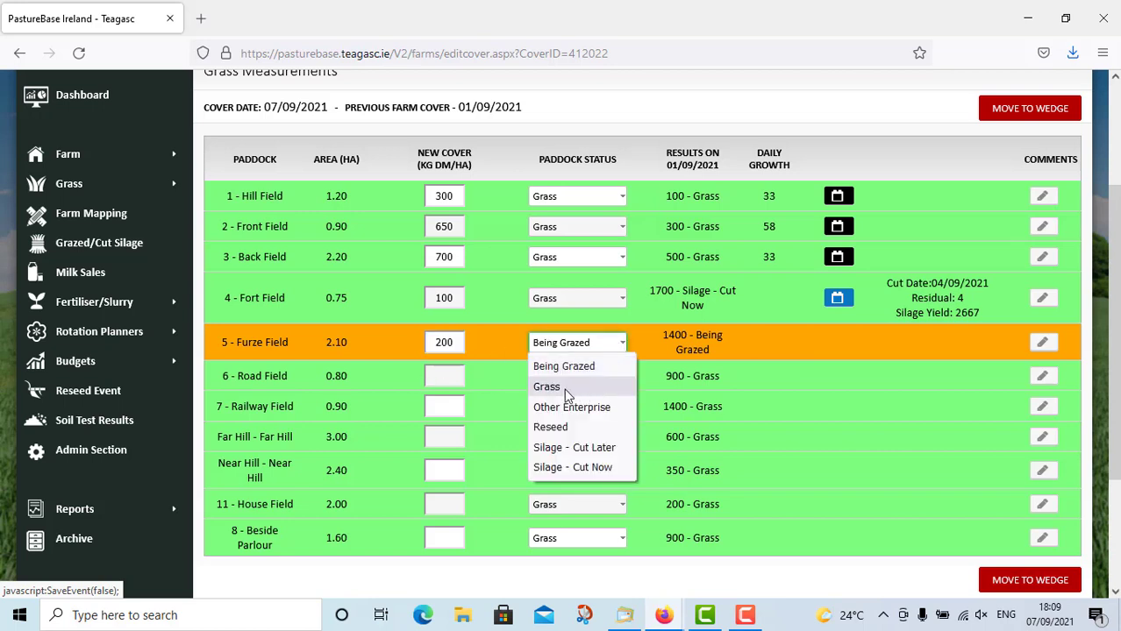
{"action": "left_click", "coordinate": [563, 387]}
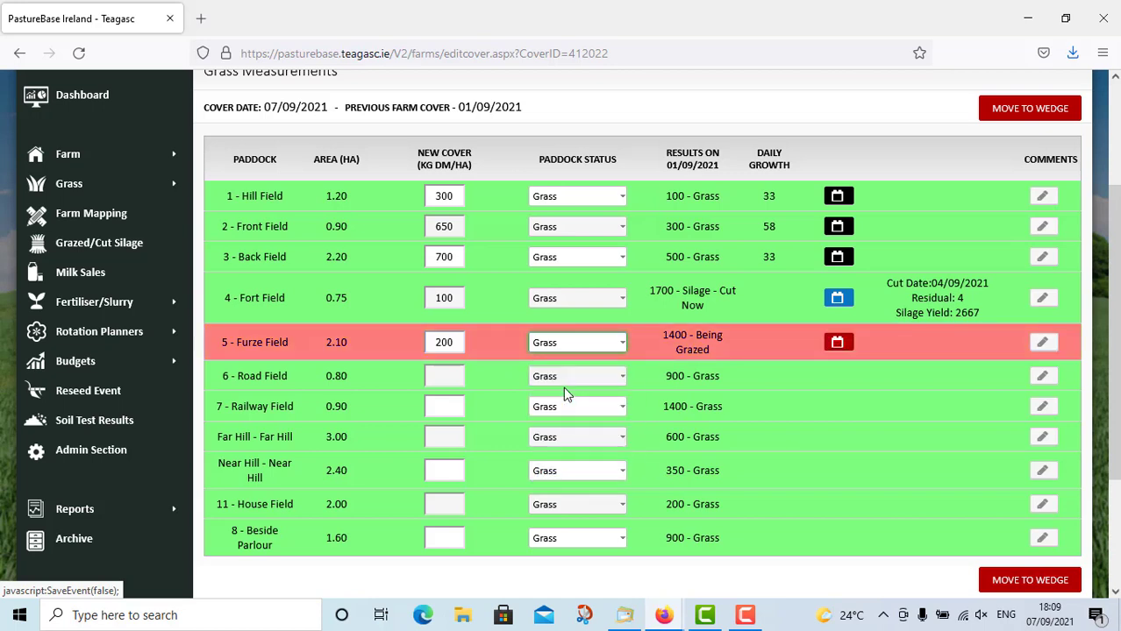
Save a grazing event for Furze Field dated 03/09/2021
{"action": "left_click", "coordinate": [837, 344]}
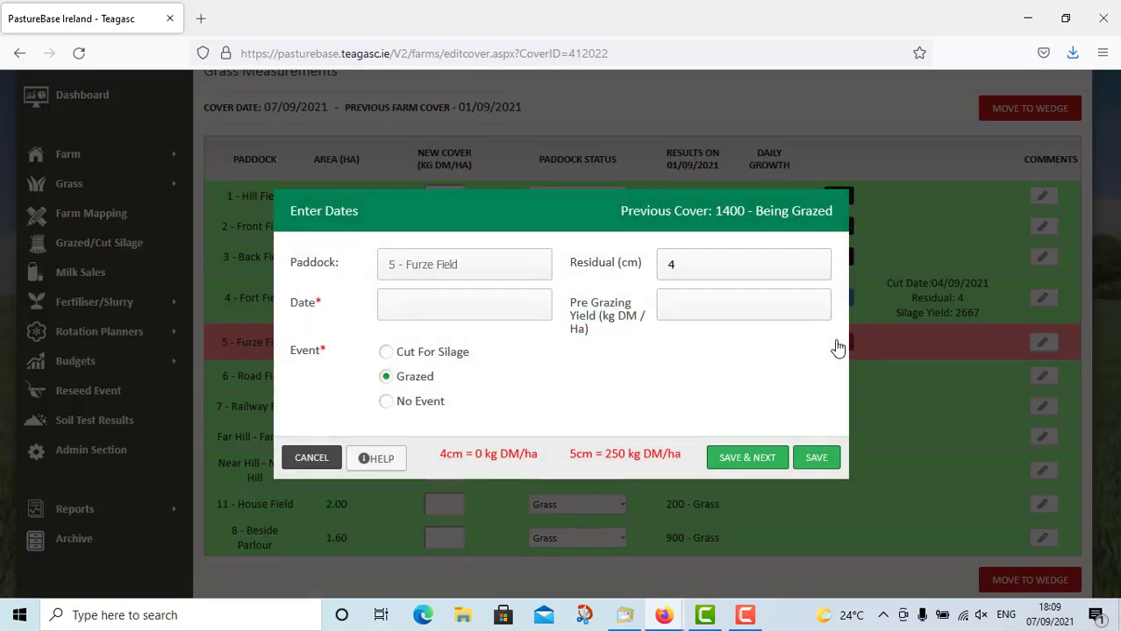
{"action": "left_click", "coordinate": [417, 309]}
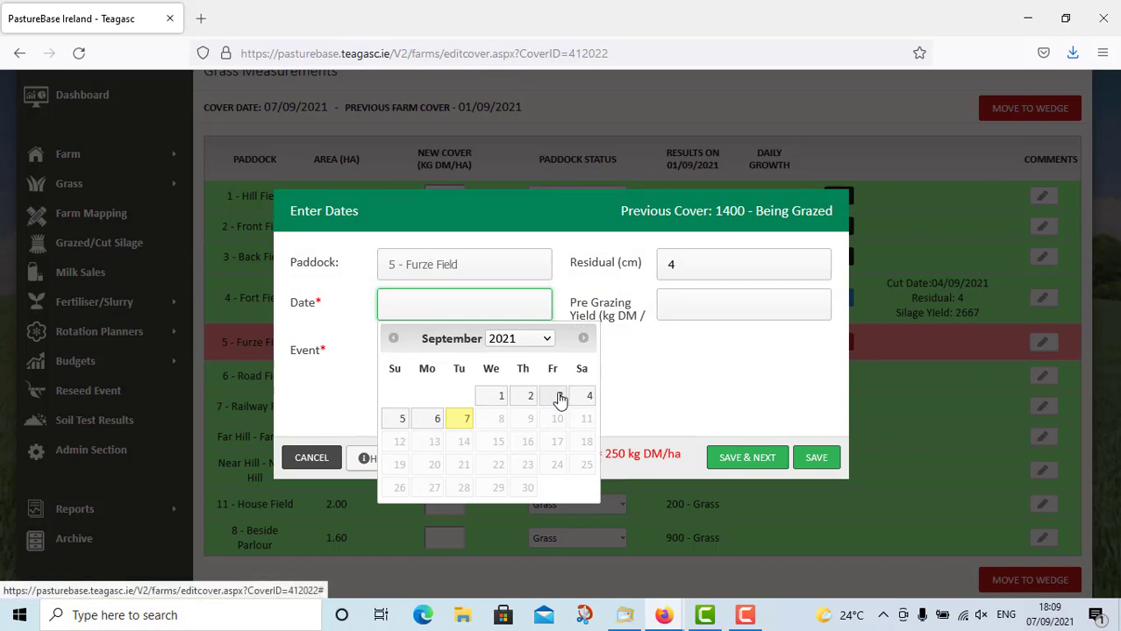
{"action": "left_click", "coordinate": [559, 400]}
{"action": "left_click", "coordinate": [811, 457]}
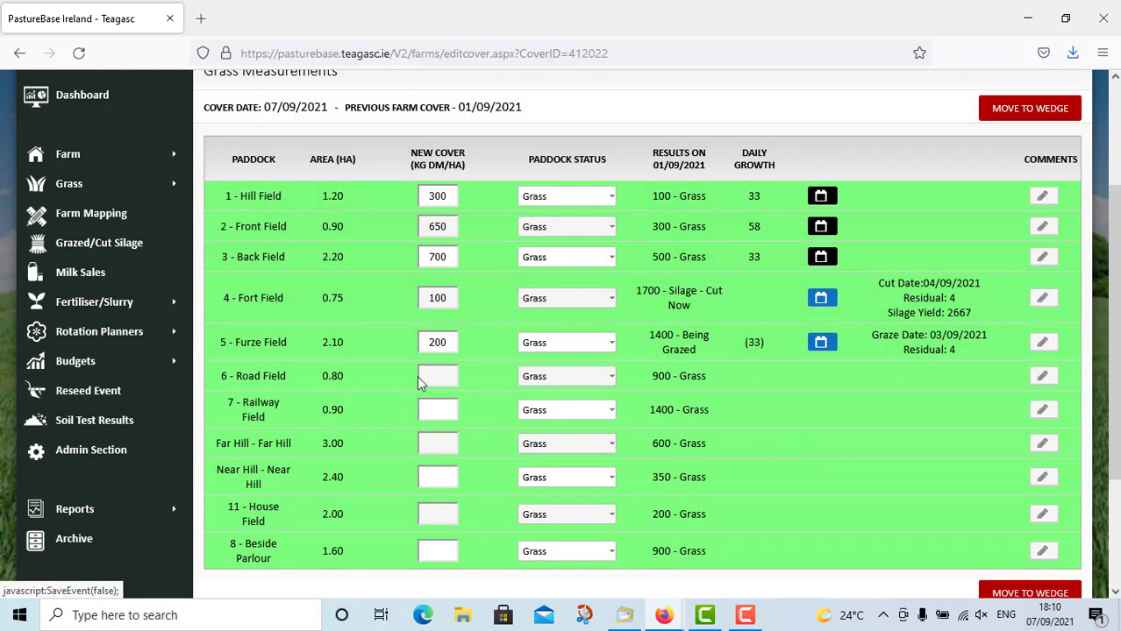
Enter covers of 1000 for Road Field and 100 for Railway Field
{"action": "left_click", "coordinate": [436, 376]}
{"action": "type", "text": "1000"}
{"action": "left_click", "coordinate": [441, 407]}
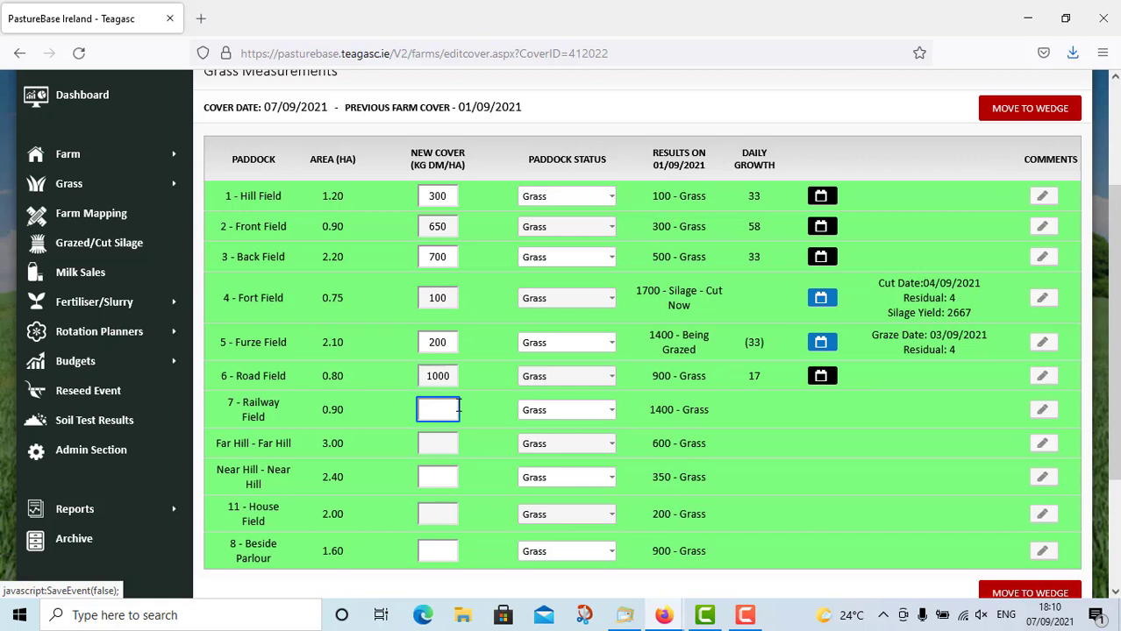
{"action": "type", "text": "100"}
{"action": "left_click", "coordinate": [439, 443]}
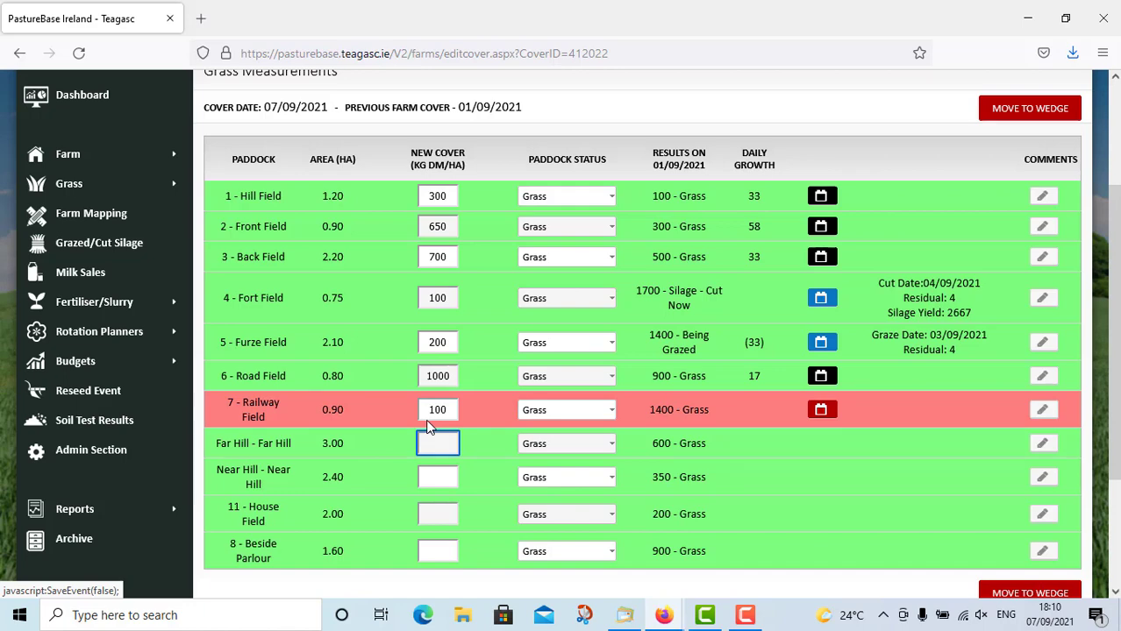
Save a grazing event for Railway Field dated 06/09/2021
{"action": "left_click", "coordinate": [821, 412]}
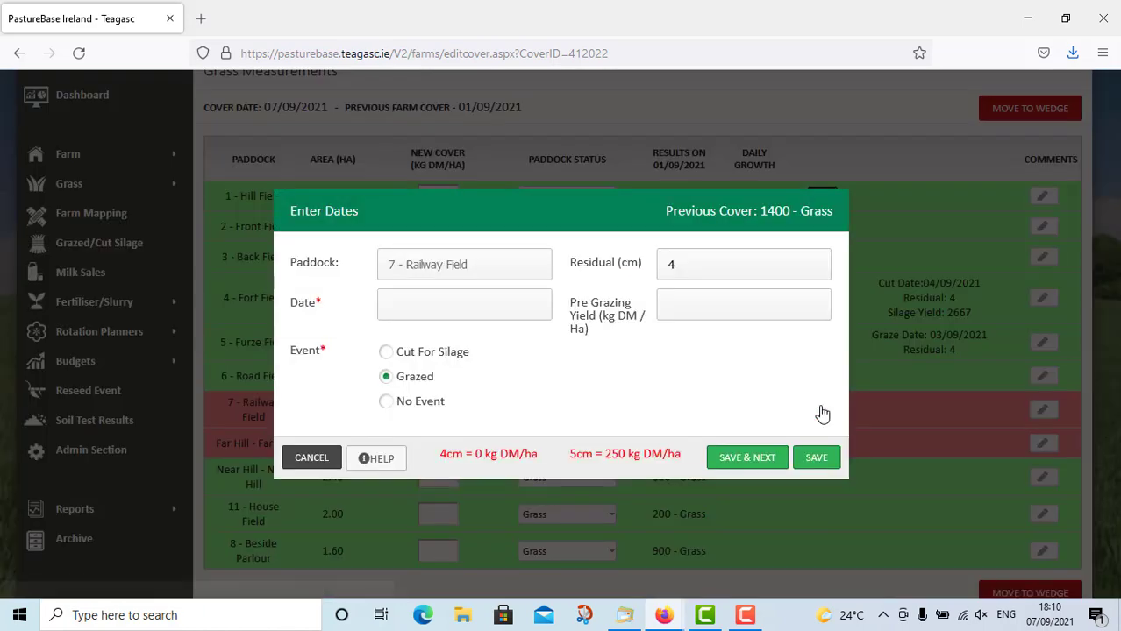
{"action": "left_click", "coordinate": [401, 304]}
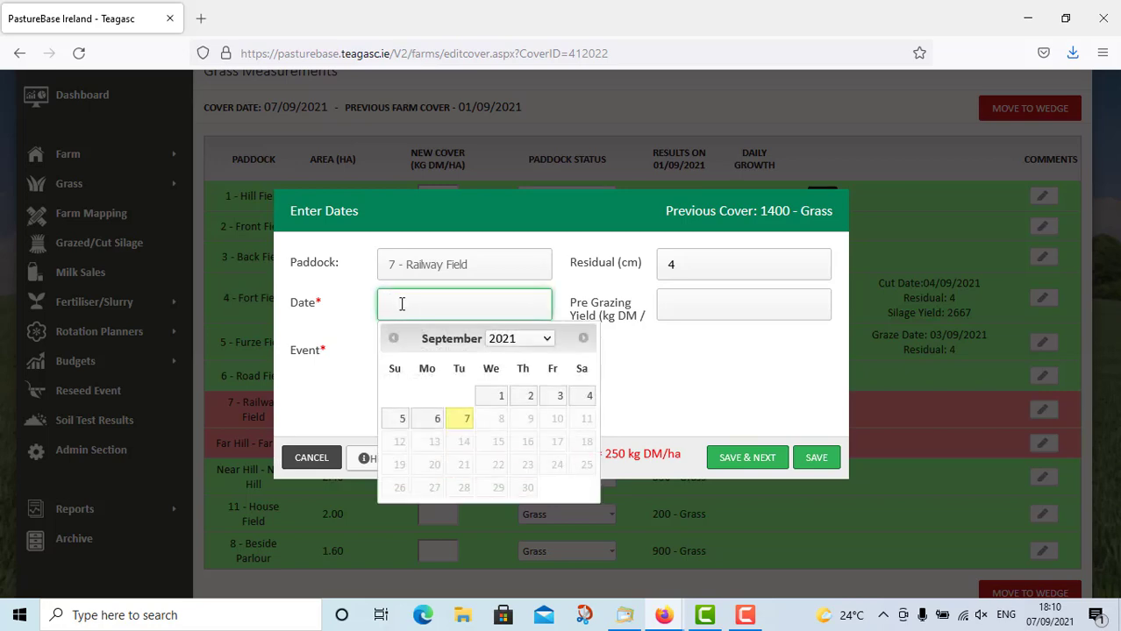
{"action": "left_click", "coordinate": [440, 421]}
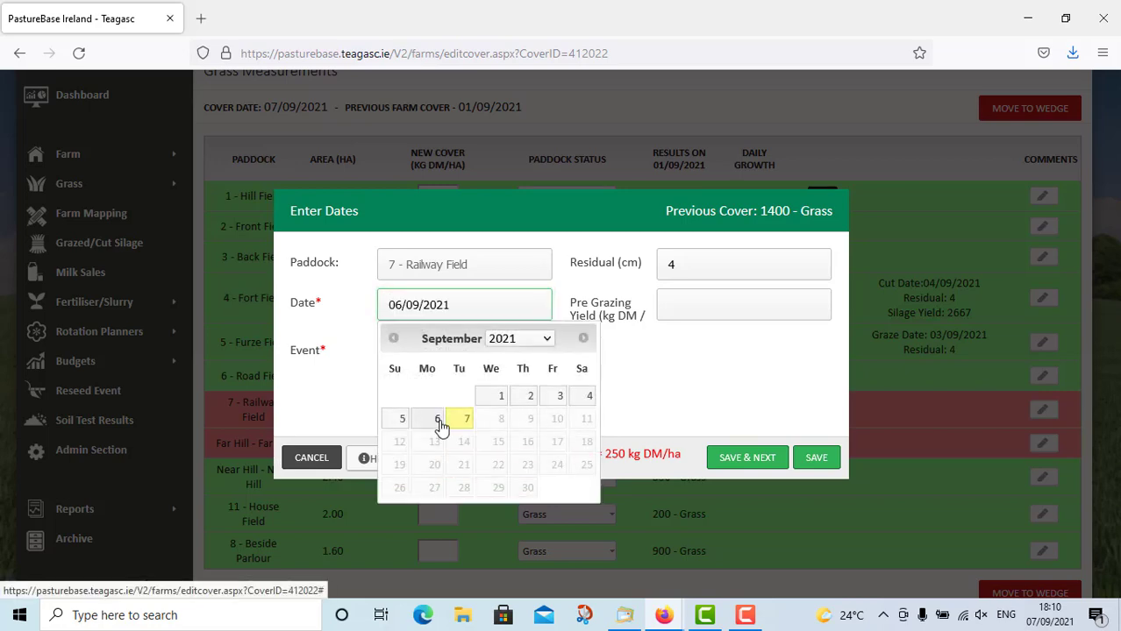
{"action": "left_click", "coordinate": [816, 458]}
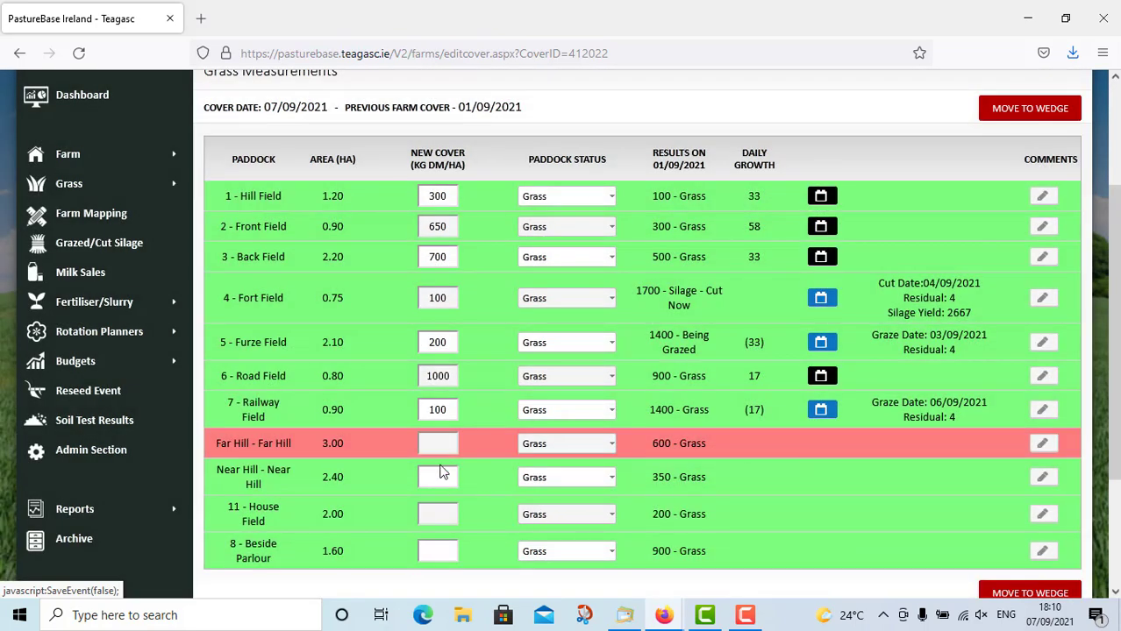
Fill the last four covers: Far Hill 800, Near Hill 900, House Field 500, Beside Parlour 1200
{"action": "left_click", "coordinate": [434, 445]}
{"action": "type", "text": "800"}
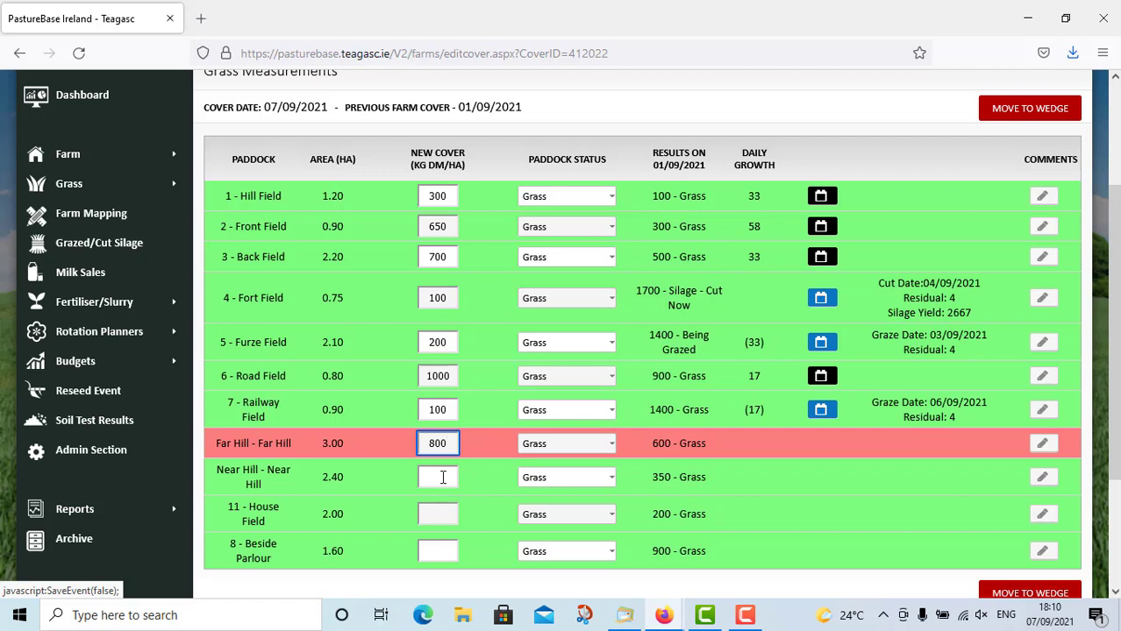
{"action": "left_click", "coordinate": [443, 477]}
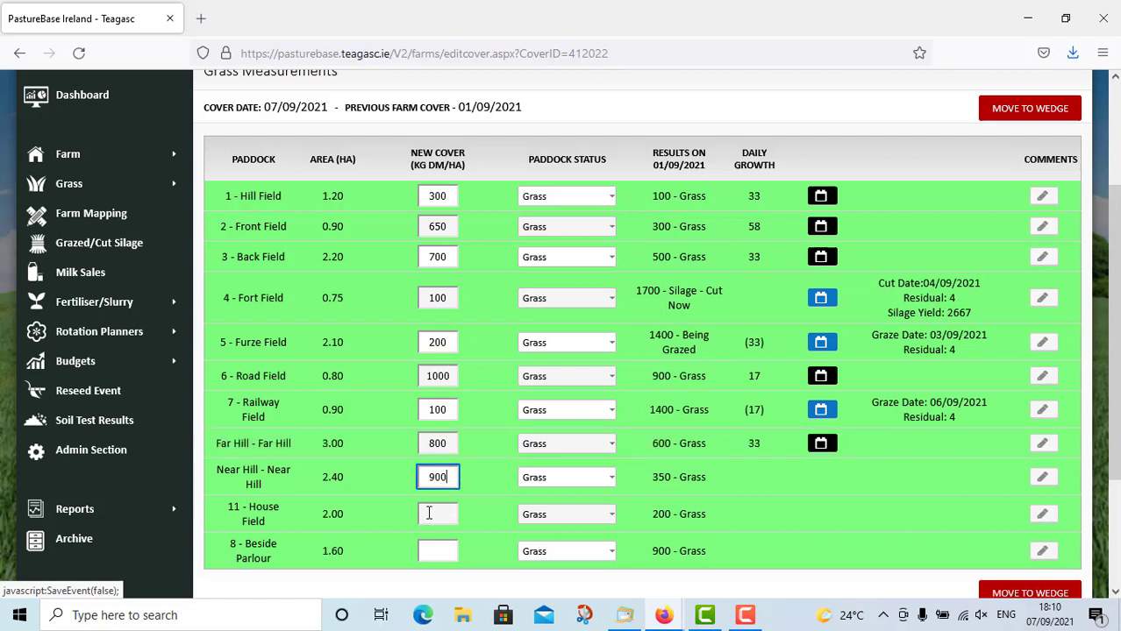
{"action": "scroll", "coordinate": [441, 510], "scroll_direction": "down", "scroll_amount": 2}
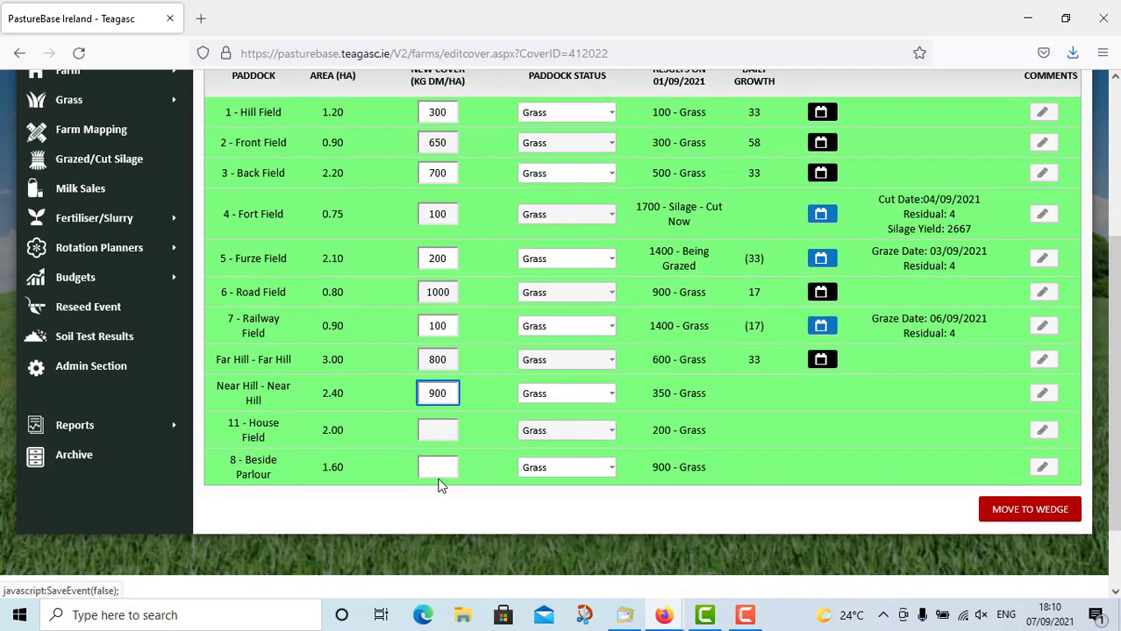
{"action": "left_click", "coordinate": [435, 429]}
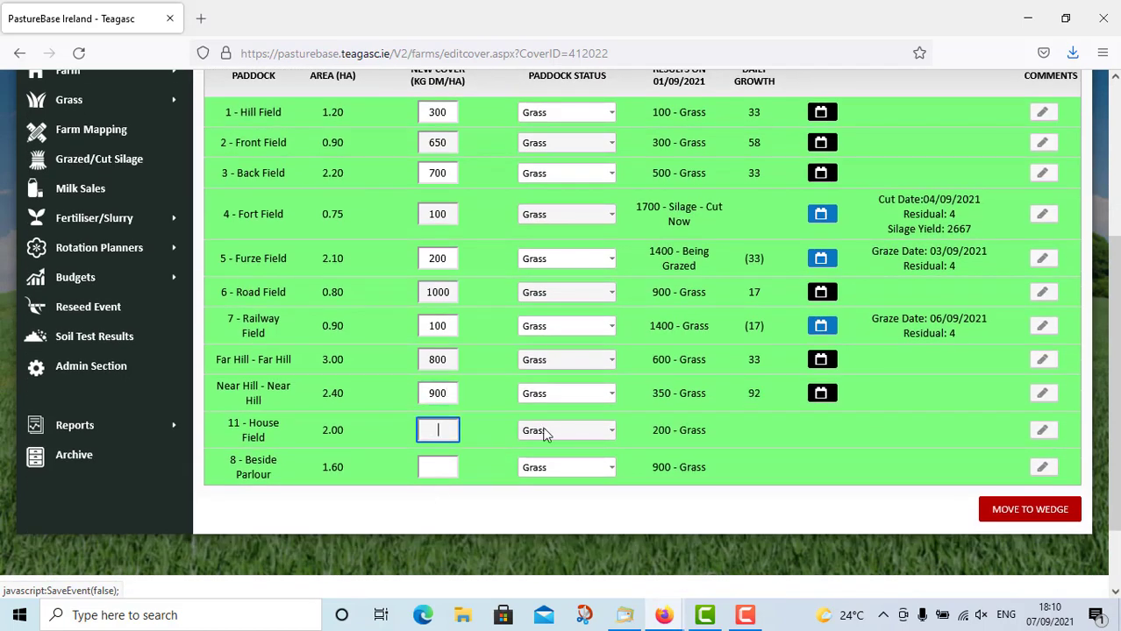
{"action": "type", "text": "500"}
{"action": "left_click", "coordinate": [437, 466]}
{"action": "type", "text": "120"}
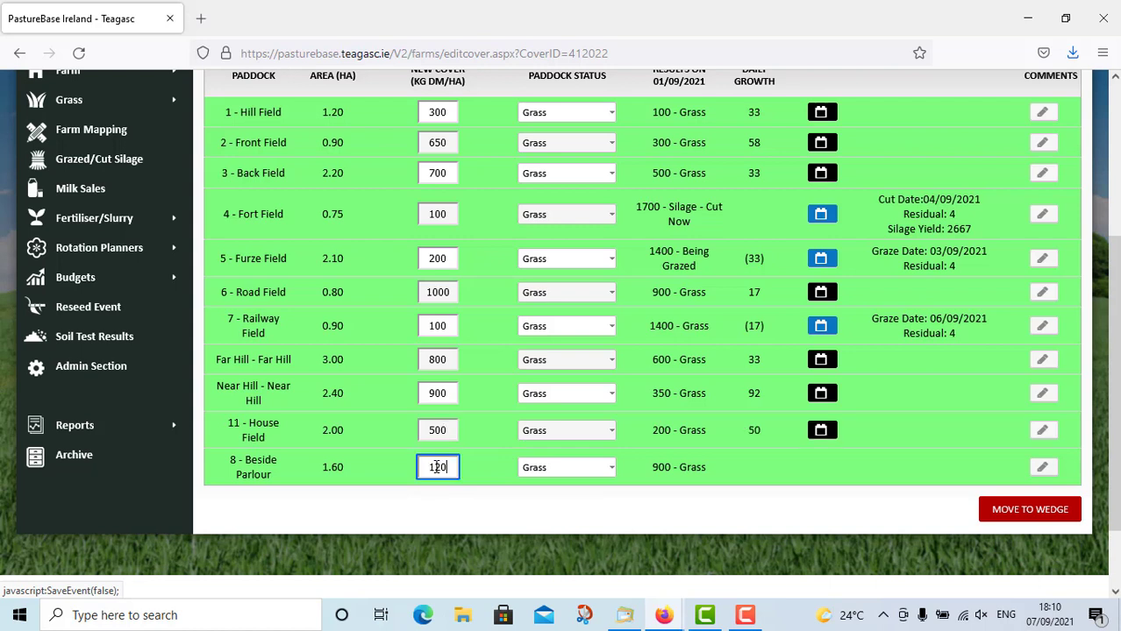
{"action": "type", "text": "0"}
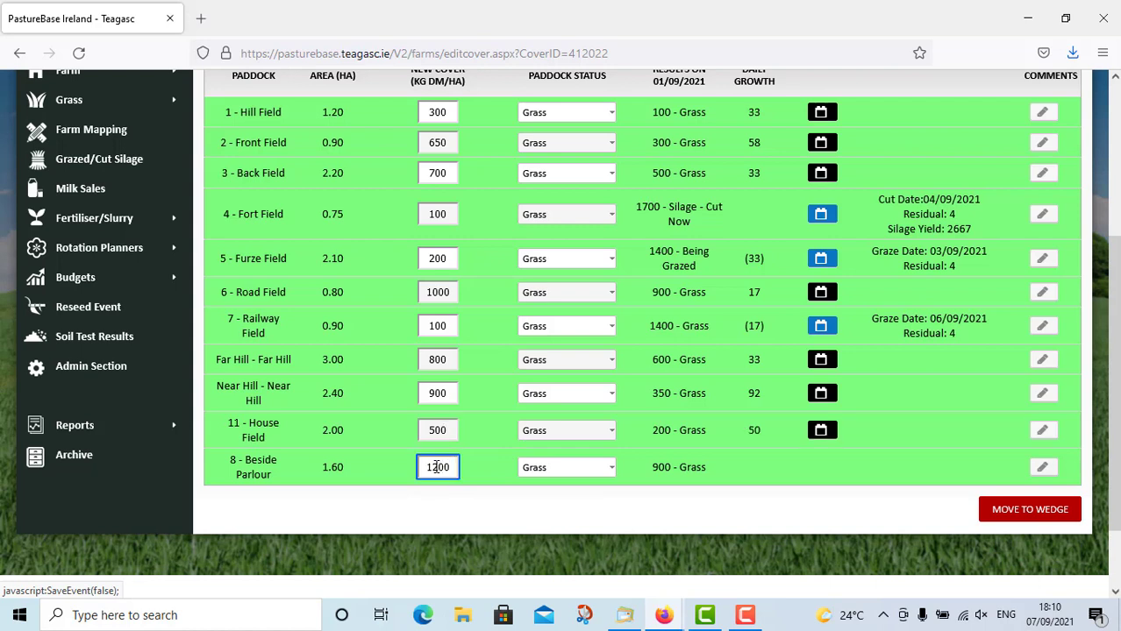
{"action": "left_click", "coordinate": [499, 500]}
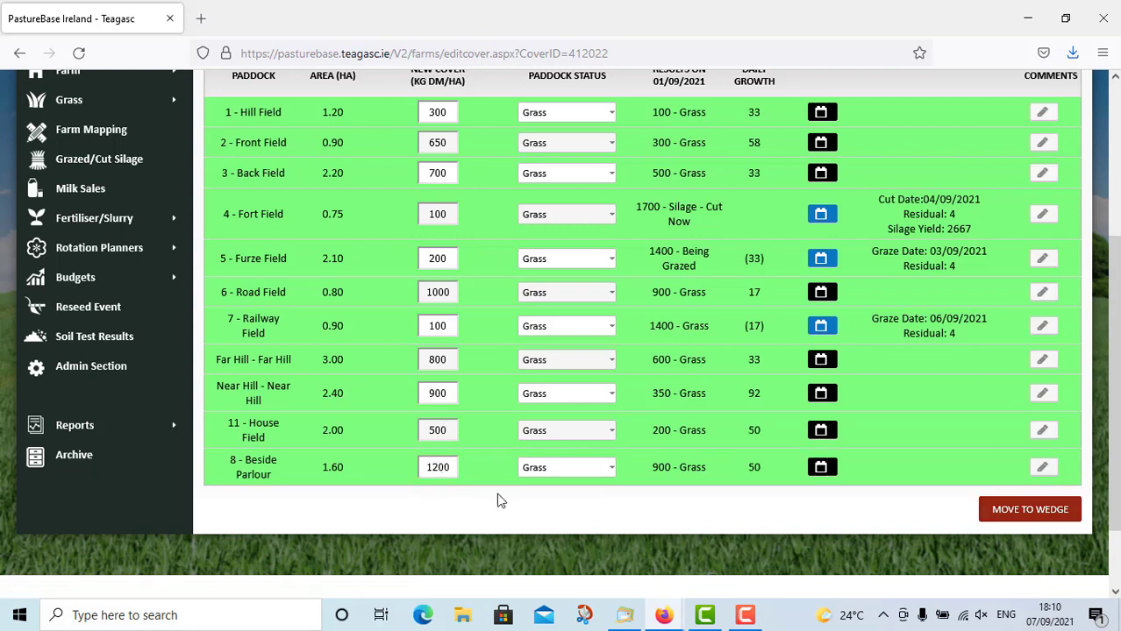
Send the 07/09/2021 cover to the grass wedge and review farm cover 636, growth 48 kg DM/ha/day, 17 days ahead
{"action": "left_click", "coordinate": [1015, 511]}
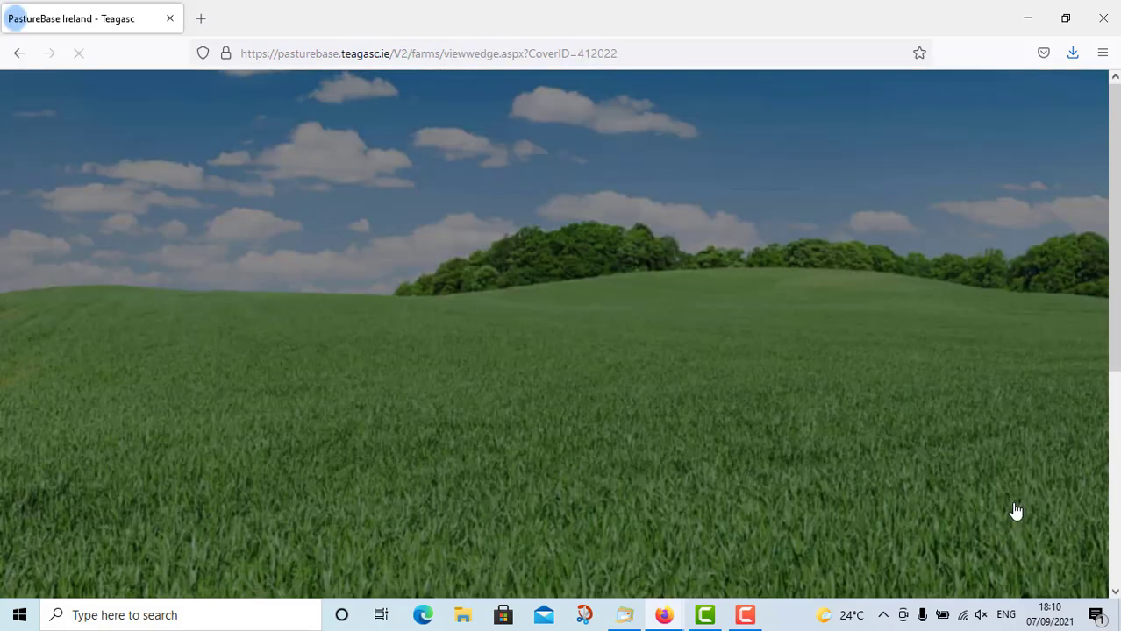
{"action": "scroll", "coordinate": [552, 351], "scroll_direction": "down", "scroll_amount": 2}
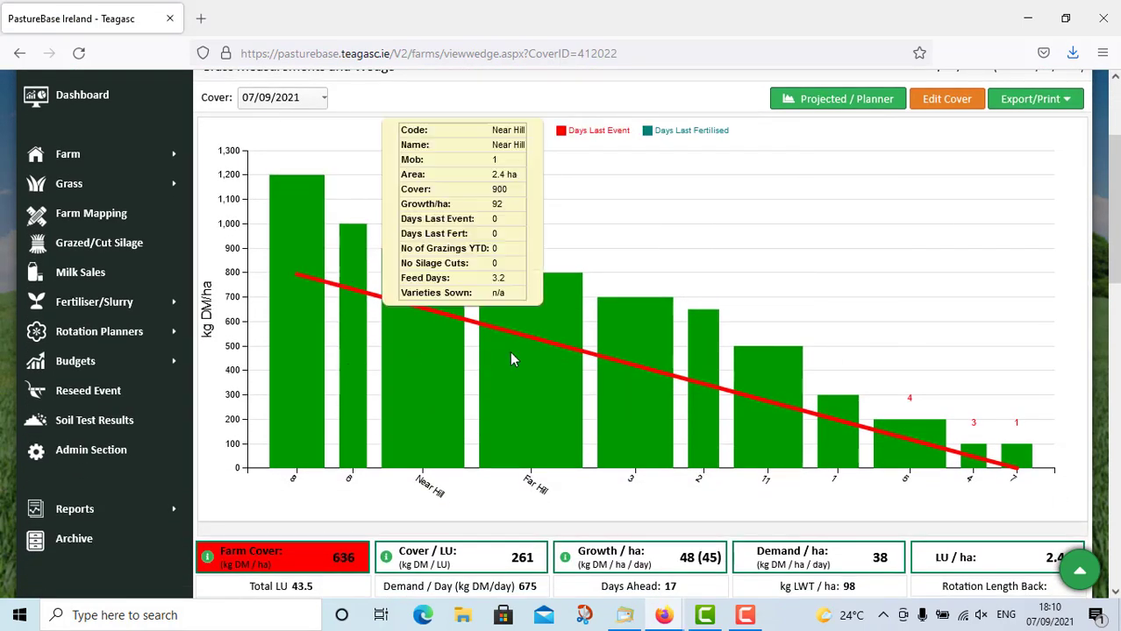
{"action": "mouse_move", "coordinate": [775, 442]}
{"action": "scroll", "coordinate": [775, 443], "scroll_direction": "down", "scroll_amount": 1}
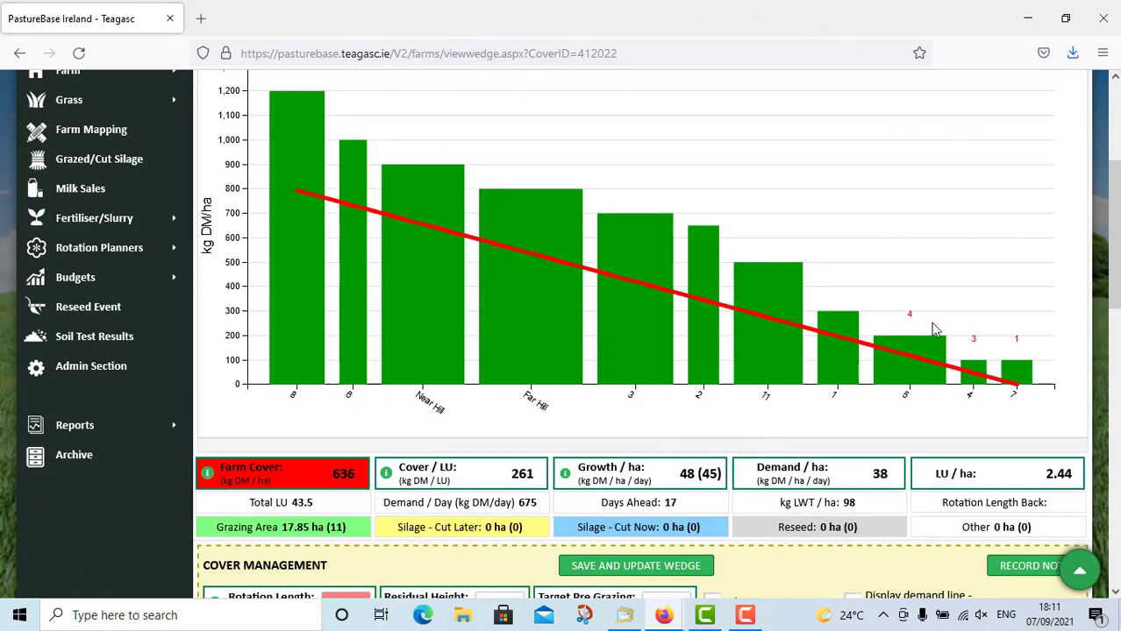
{"action": "scroll", "coordinate": [1003, 294], "scroll_direction": "up", "scroll_amount": 1}
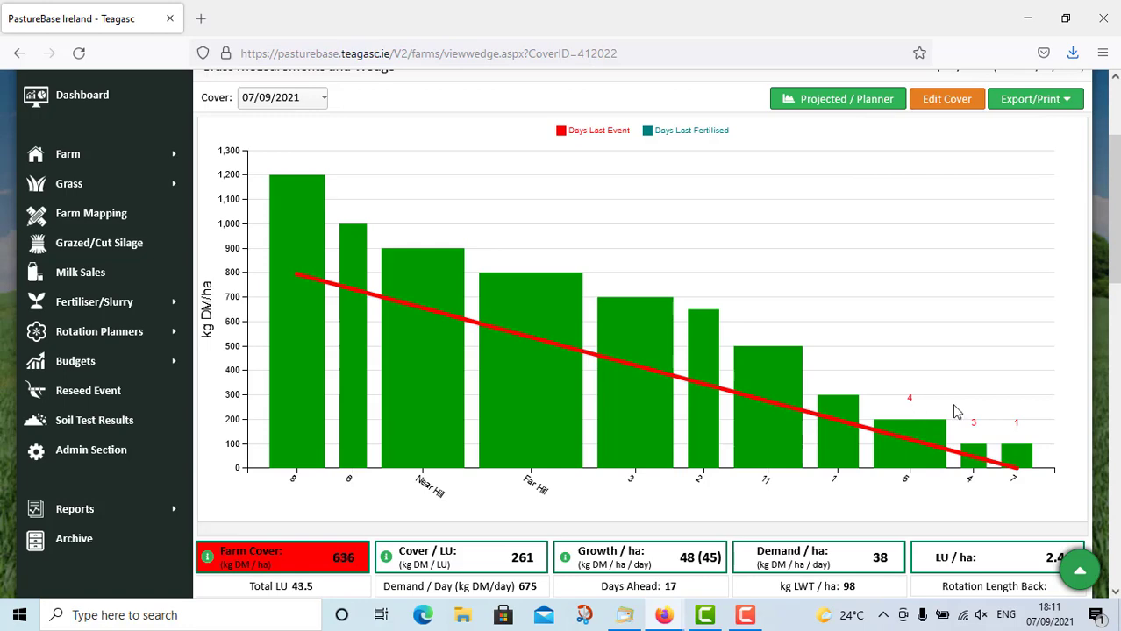
{"action": "mouse_move", "coordinate": [842, 452]}
{"action": "scroll", "coordinate": [847, 460], "scroll_direction": "down", "scroll_amount": 3}
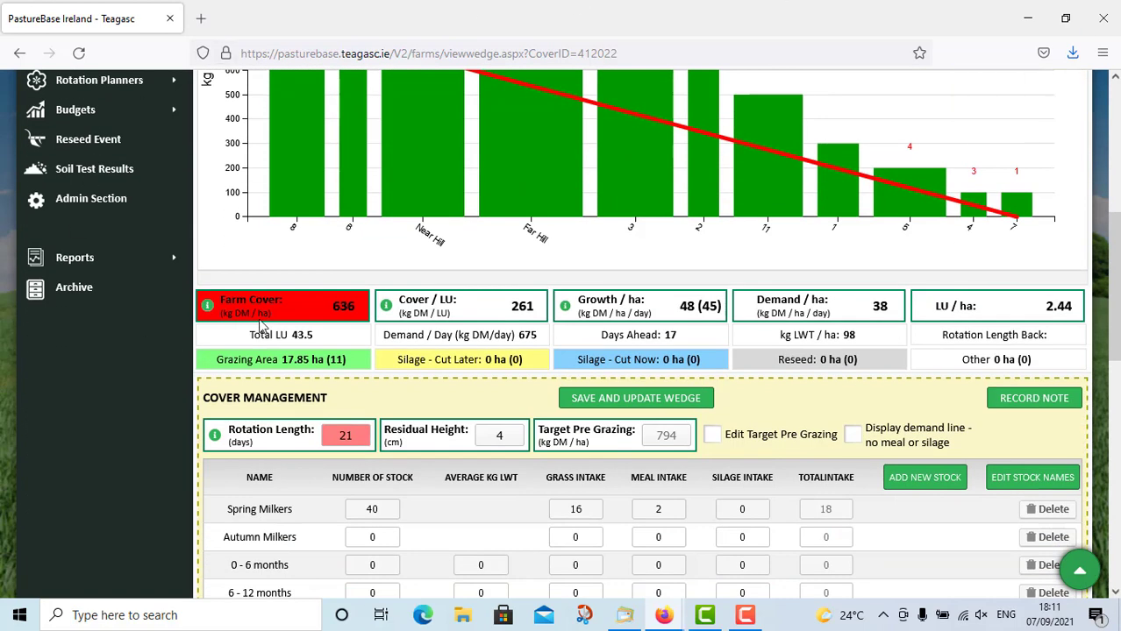
{"action": "mouse_move", "coordinate": [207, 307]}
{"action": "scroll", "coordinate": [425, 368], "scroll_direction": "down", "scroll_amount": 5}
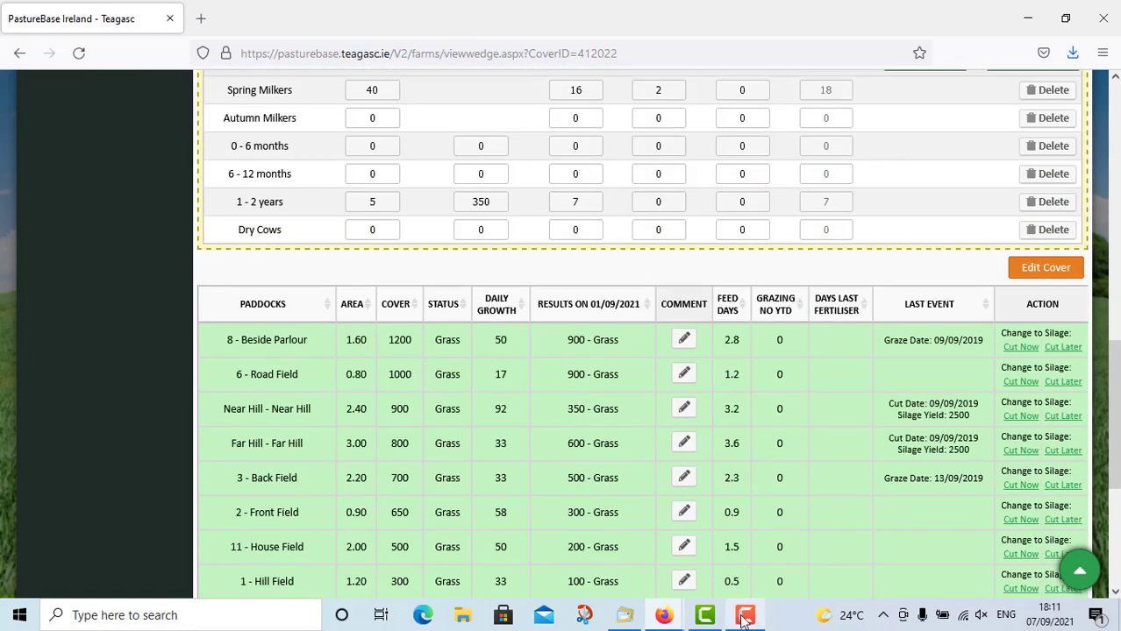
{"action": "mouse_move", "coordinate": [744, 619]}
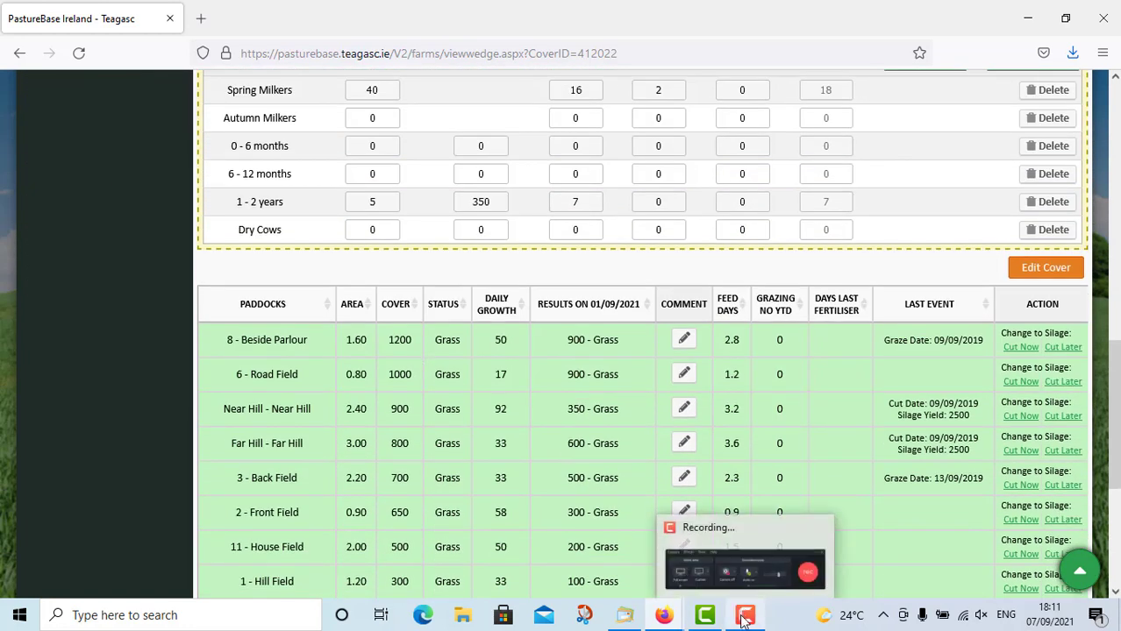
{"action": "left_click", "coordinate": [789, 584]}
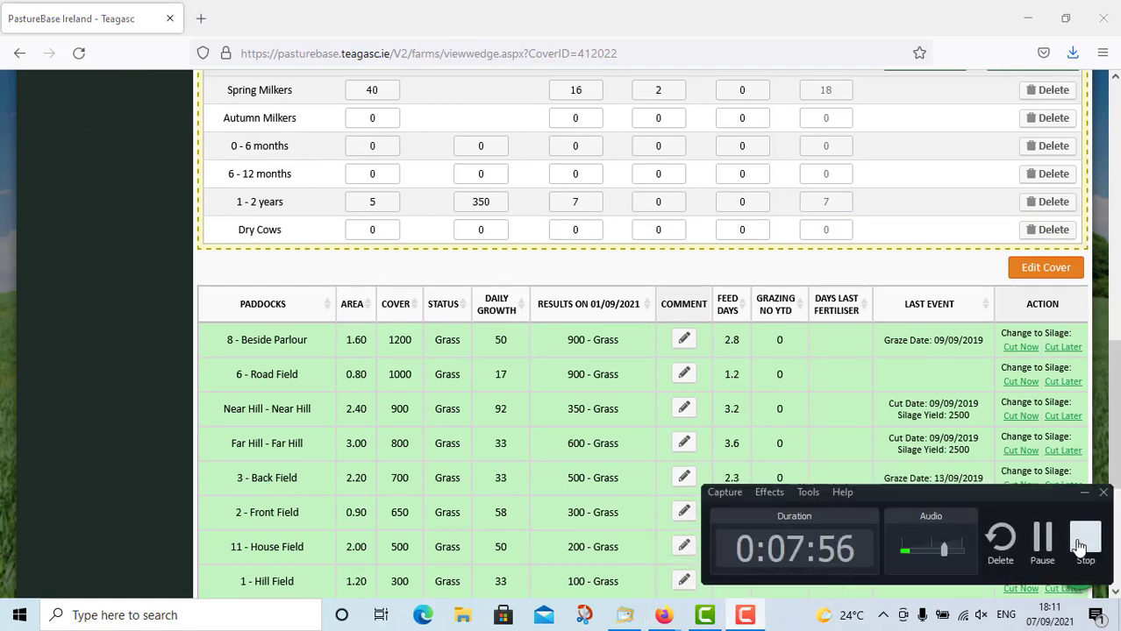